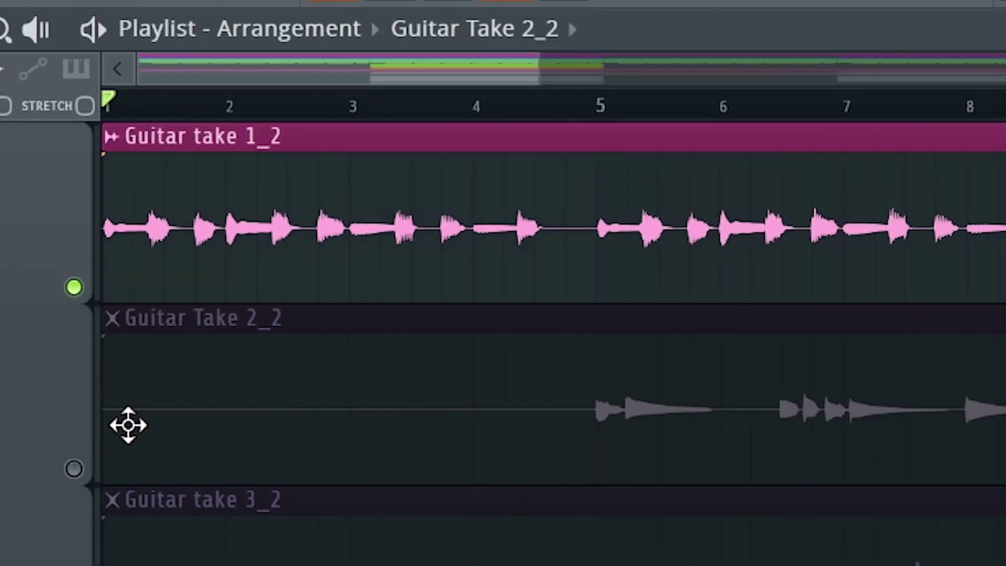
Play, then stop, the song with only Guitar take 1_2 and Guitar Take 2_2 audible.
key("space")
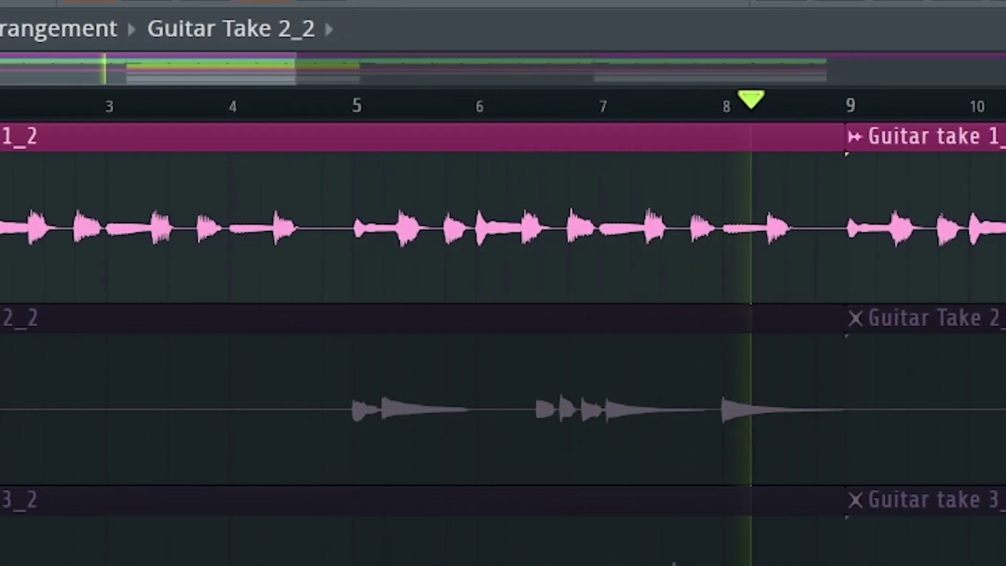
key("space")
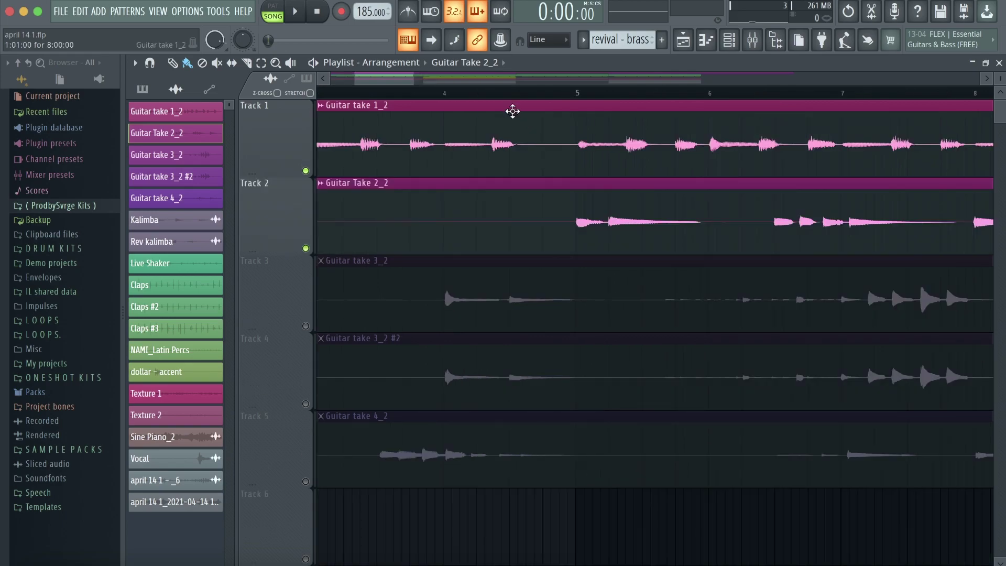
Play from the timeline, check Guitar take 3_2's channel settings, and bring up the mixer with F9.
left_click(530, 100)
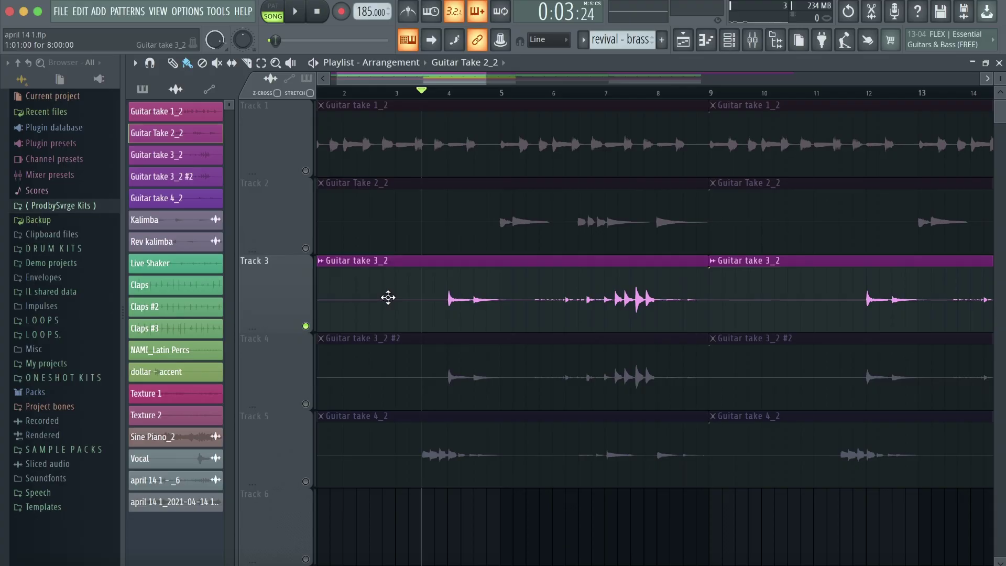
double_click(388, 297)
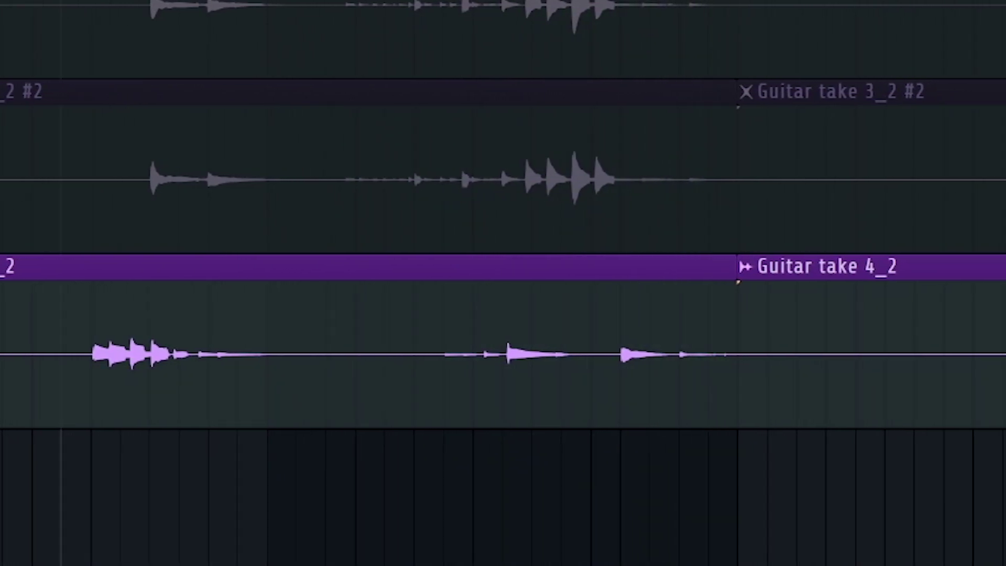
scroll(625, 409, "up", 5)
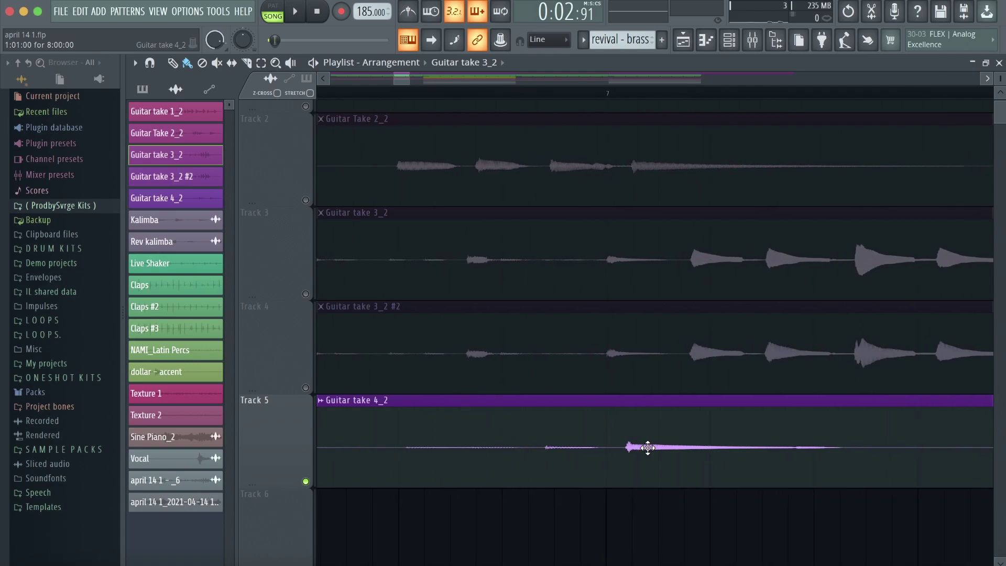
scroll(659, 443, "up", 1)
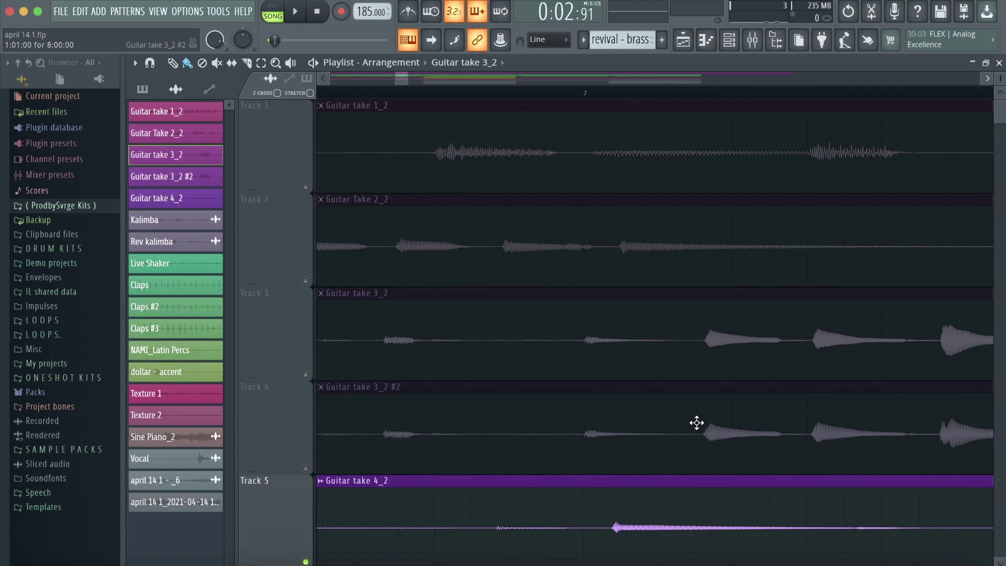
key("F9")
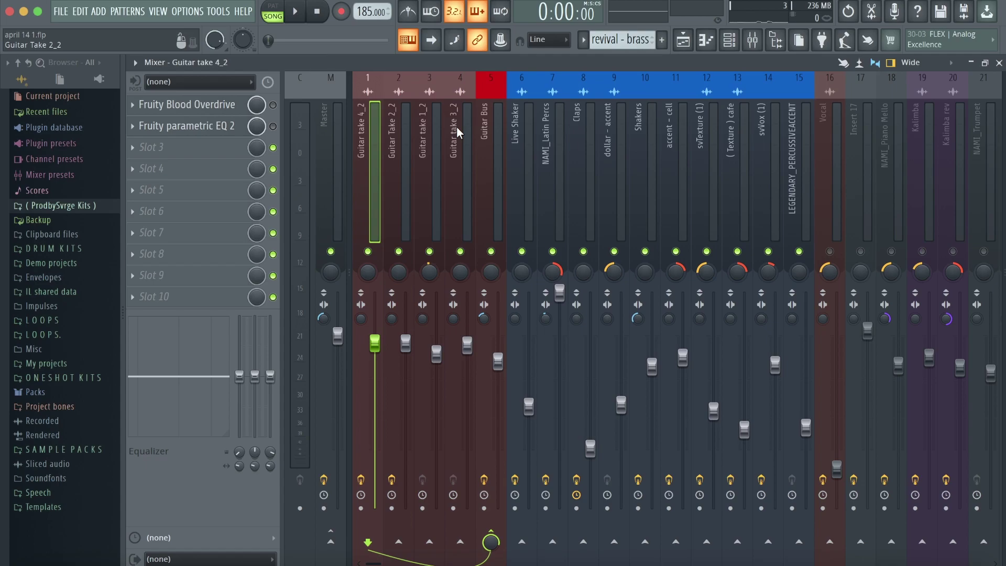
On the Guitar Bus insert, view Fruity Blood Overdrive, FabFilter Pro-R and Pro-Q 3.
left_click(481, 133)
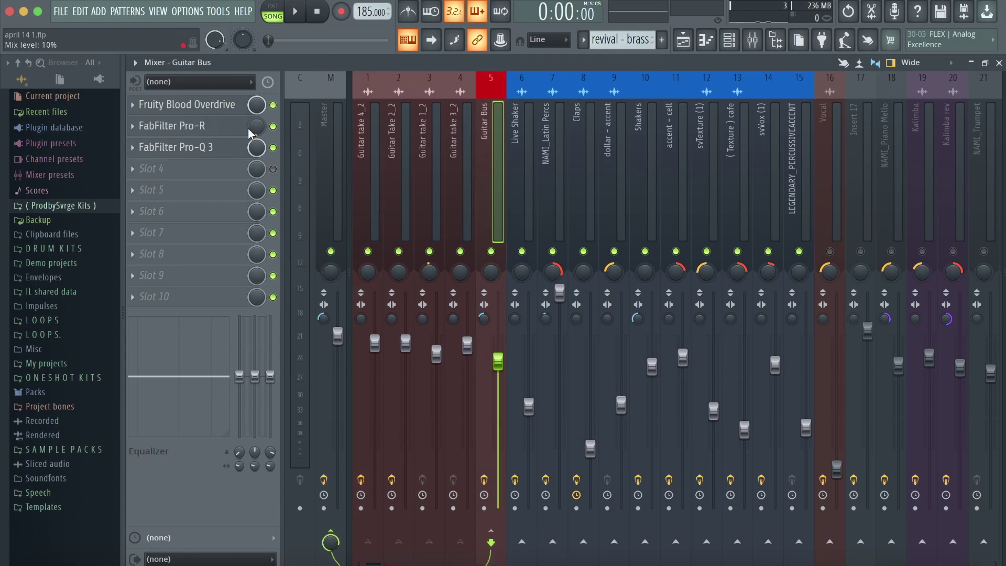
left_click(227, 105)
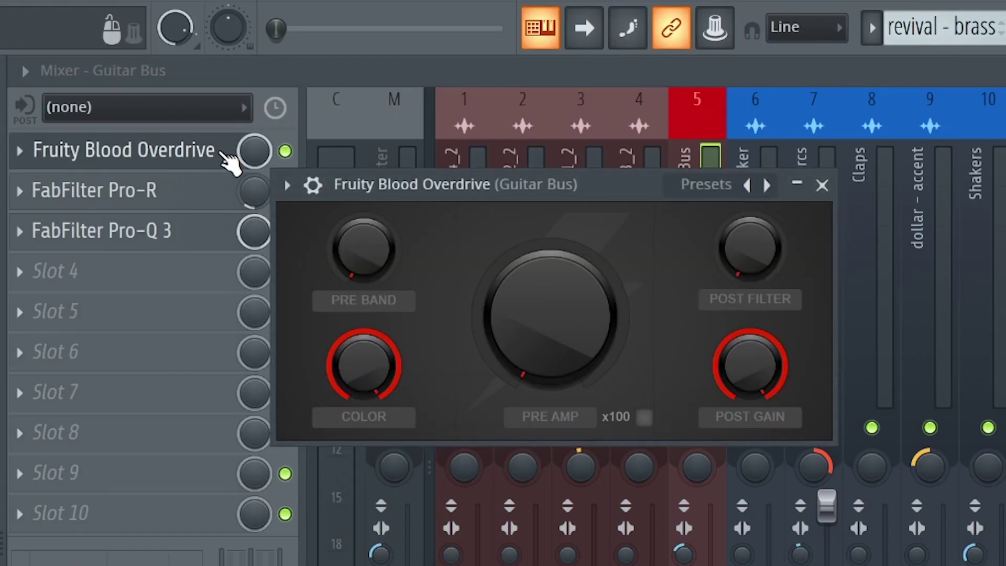
left_click(231, 190)
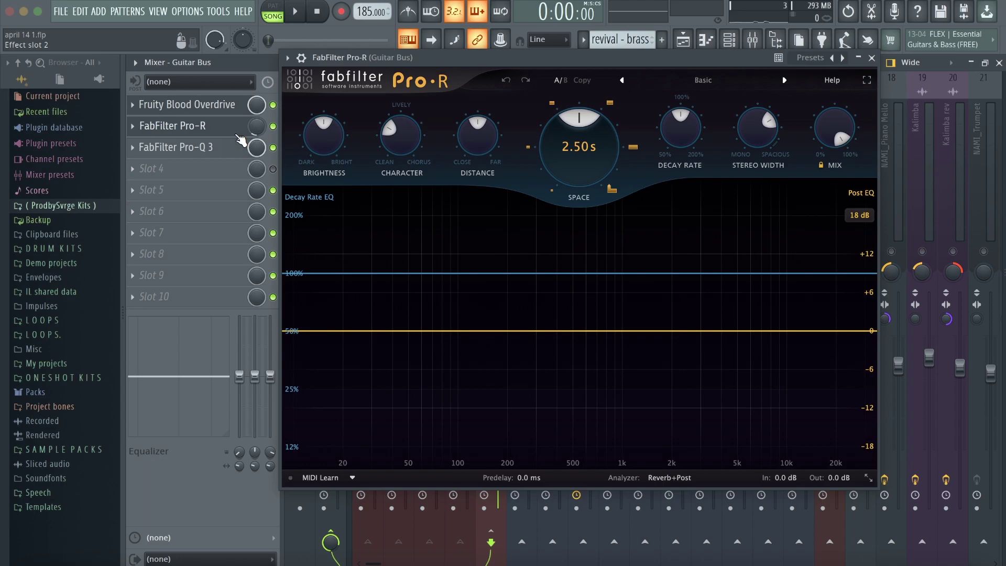
left_click(231, 147)
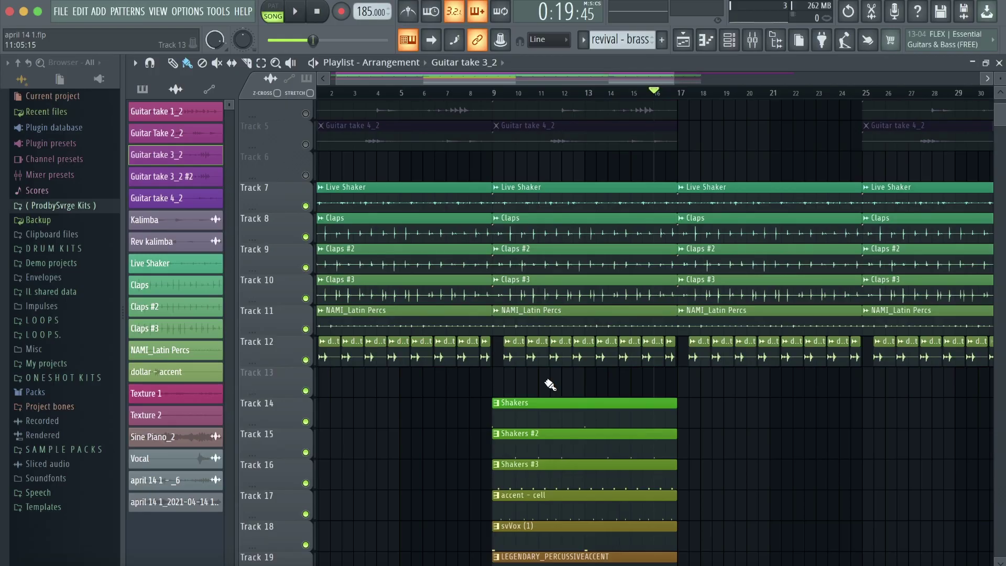
Play the song with only the Live Shaker track audible.
scroll(603, 367, "down", 5)
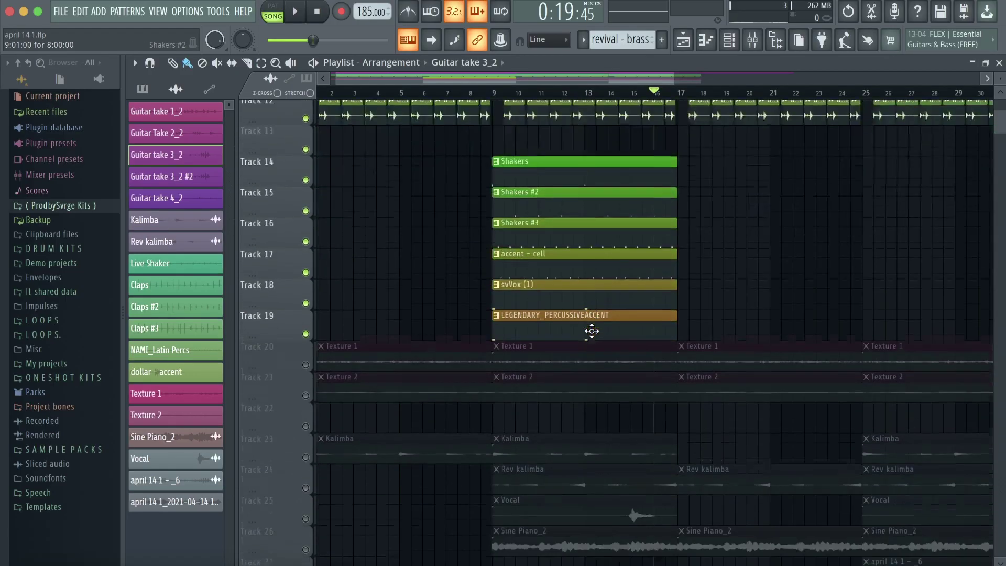
scroll(590, 346, "up", 4)
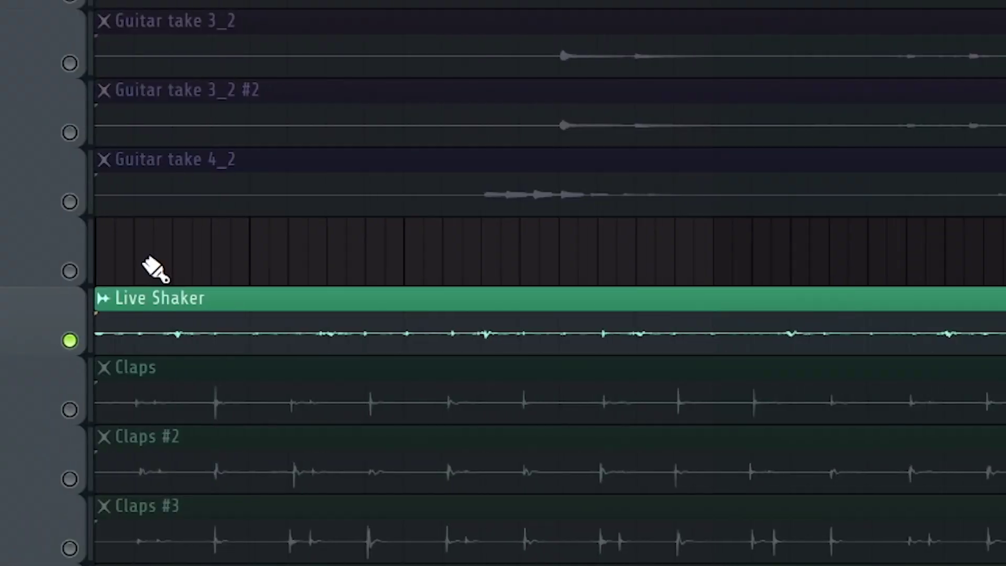
key("space")
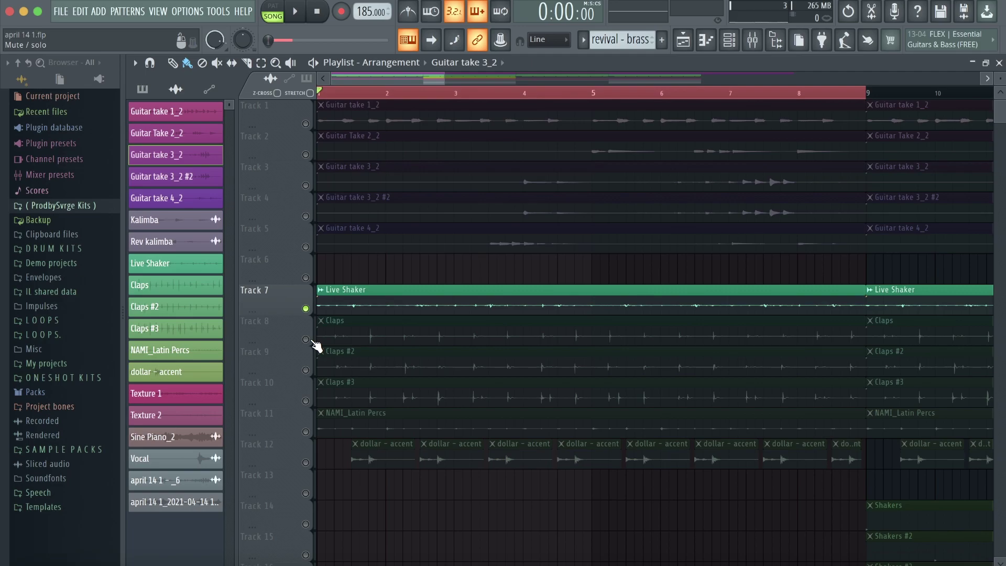
Unmute the Claps, Claps #2 and Claps #3 tracks and resume playback.
left_click(308, 340)
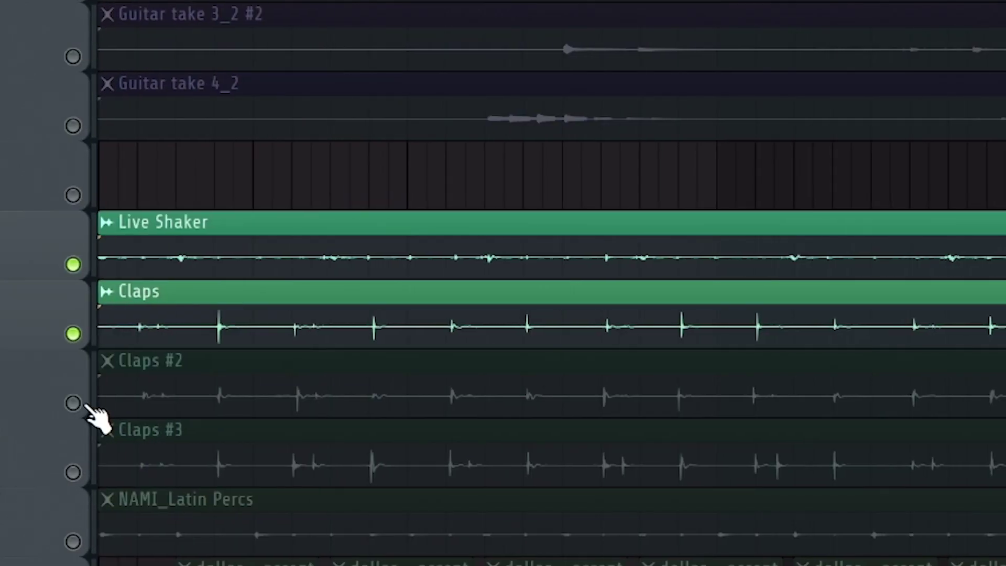
left_click(27, 478)
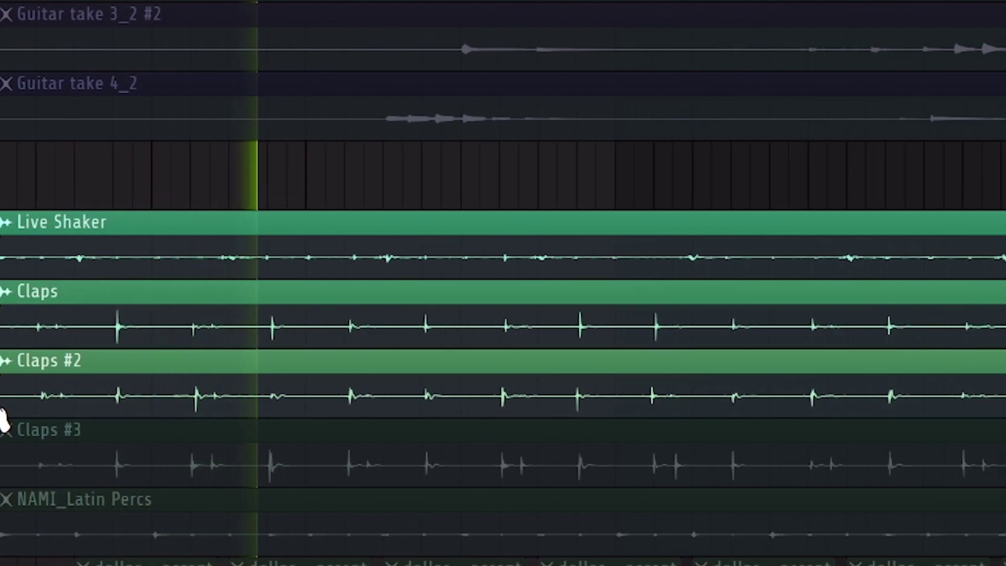
left_click(32, 472)
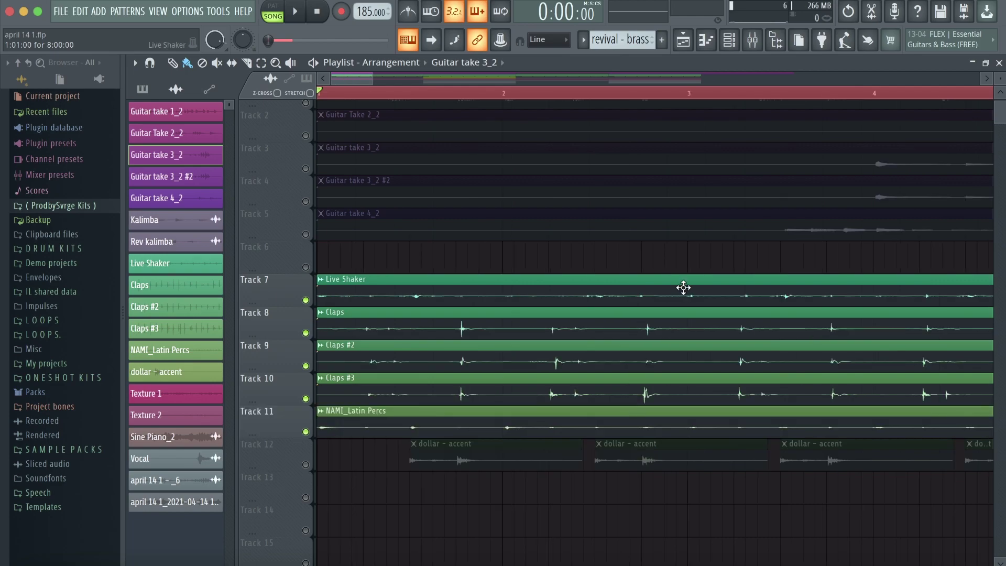
key("space")
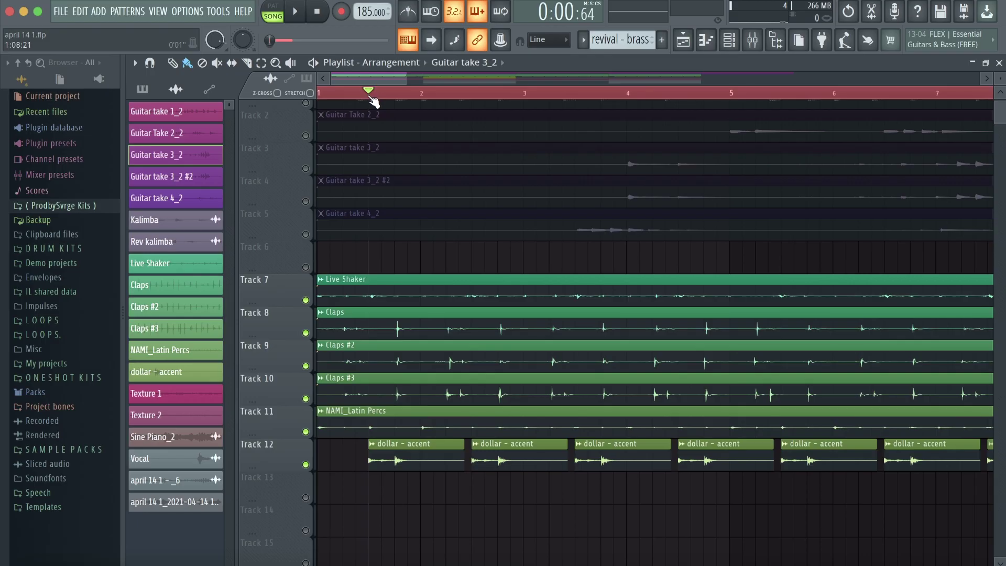
left_click(300, 16)
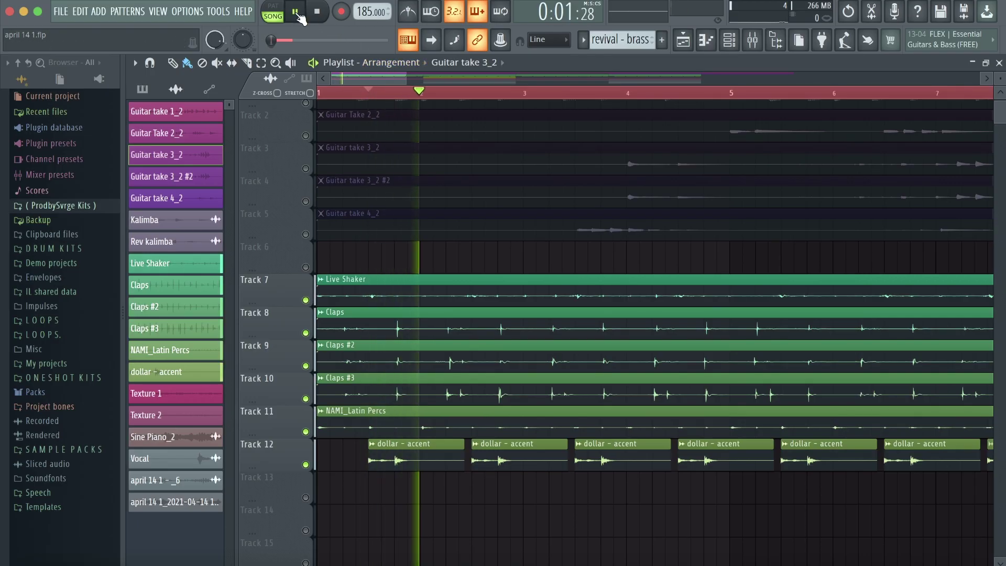
In the mixer, view Live Shaker's parametric EQ and PanCake2 panner.
key("F9")
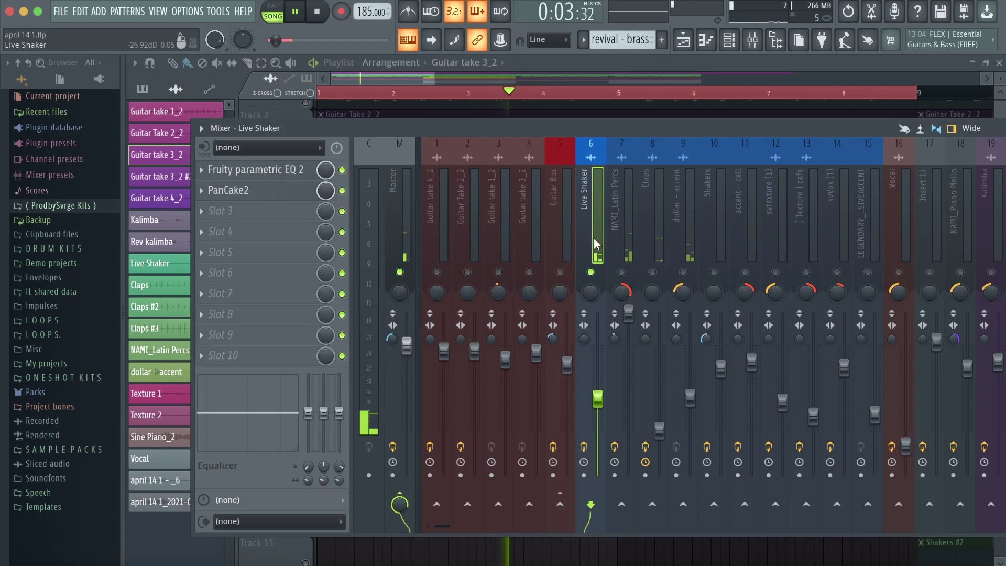
left_click(291, 172)
left_click(688, 167)
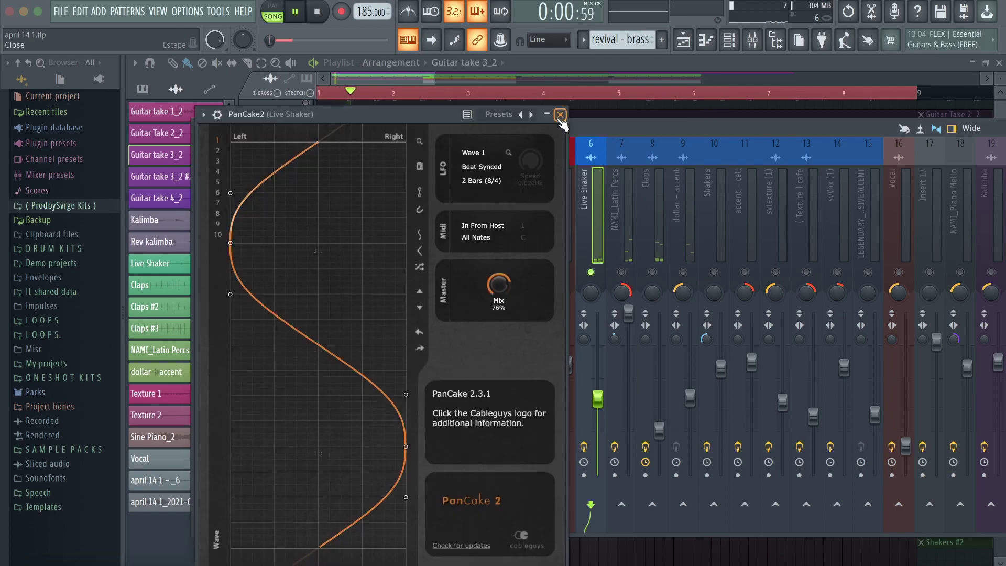
left_click(560, 114)
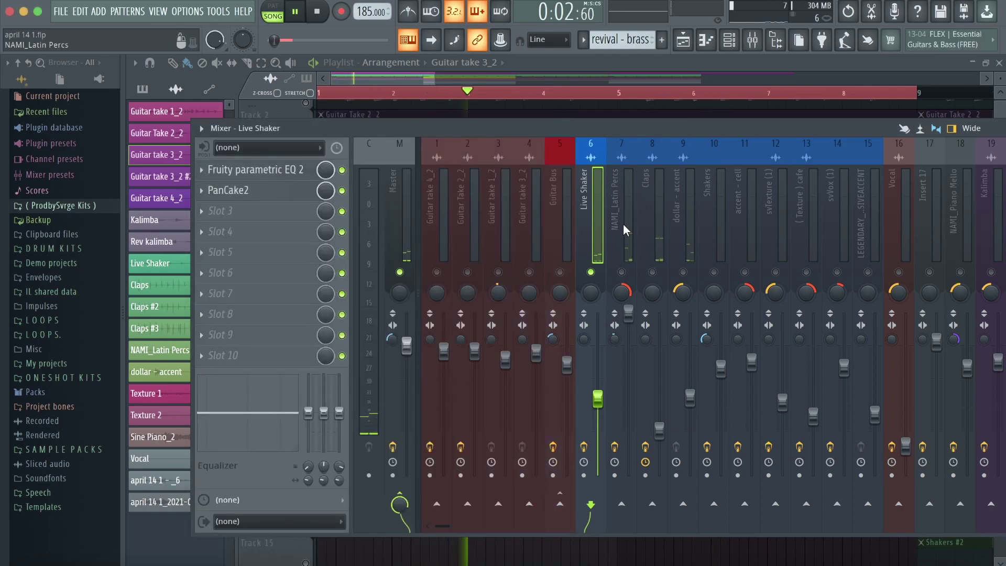
View the parametric EQ on the NAMI_Latin Percs insert.
left_click(628, 269)
left_click(255, 169)
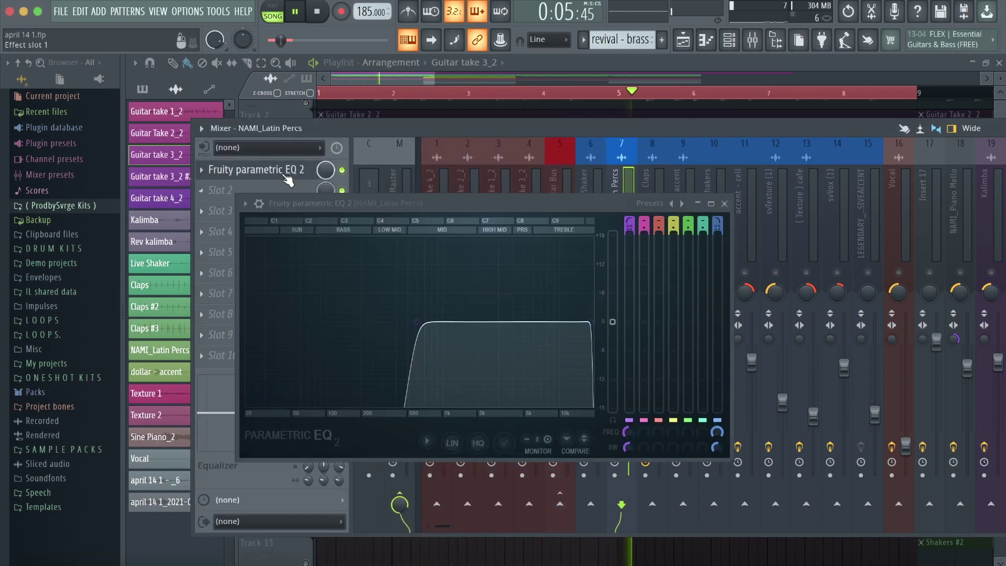
left_click(725, 204)
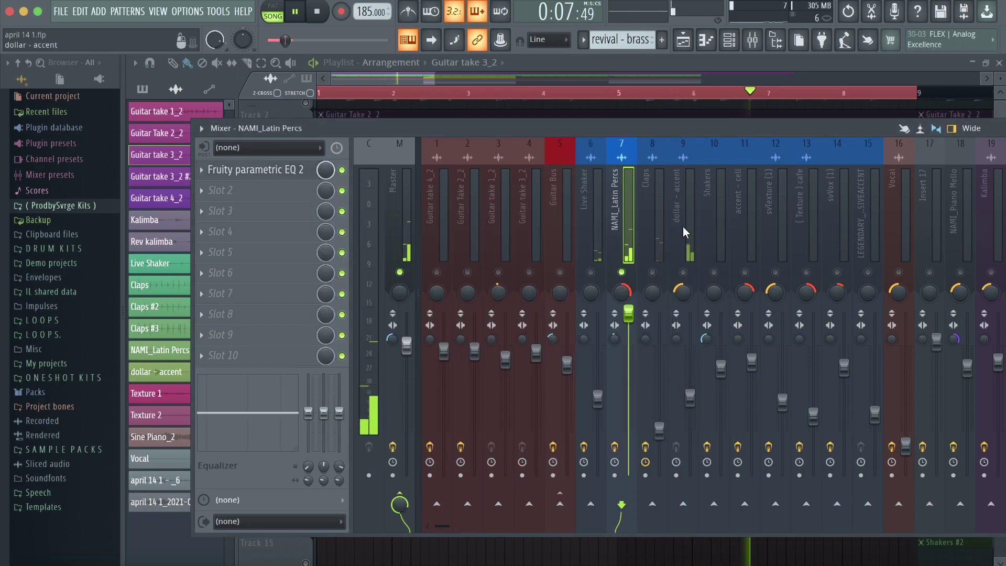
Check the Claps insert's Fruity Reeverb 2 and Fruity Limiter, then select dollar - accent.
left_click(660, 234)
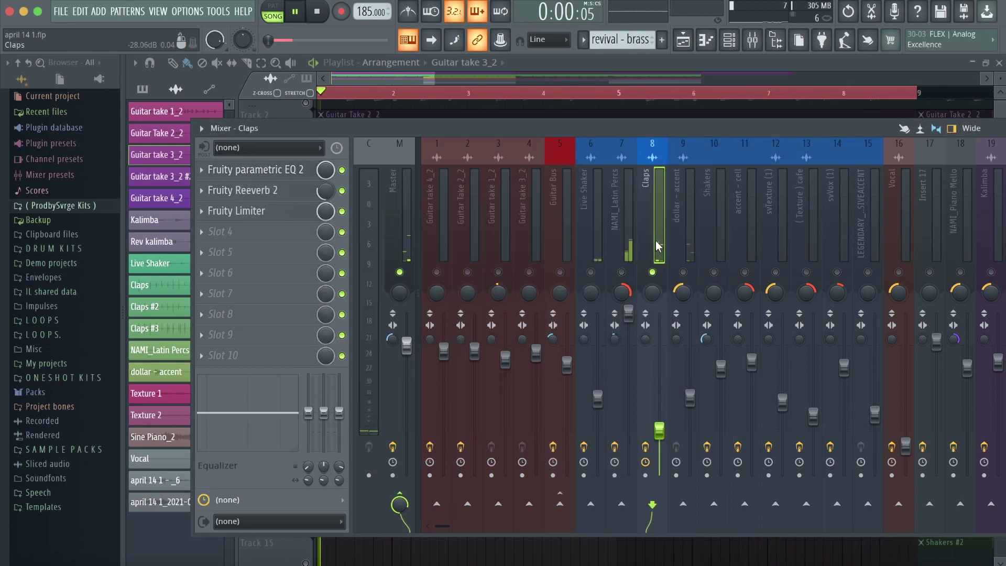
left_click(298, 187)
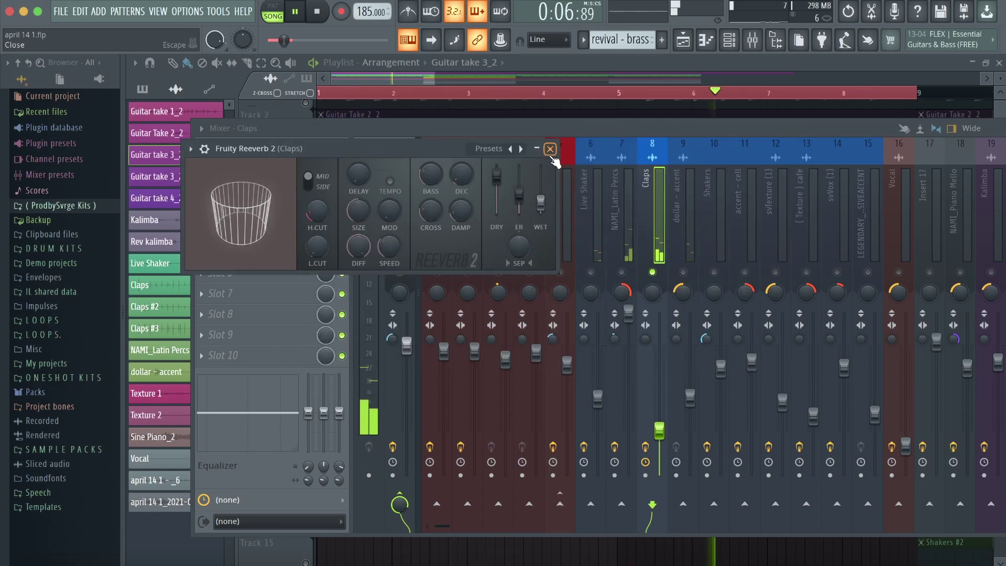
left_click(550, 149)
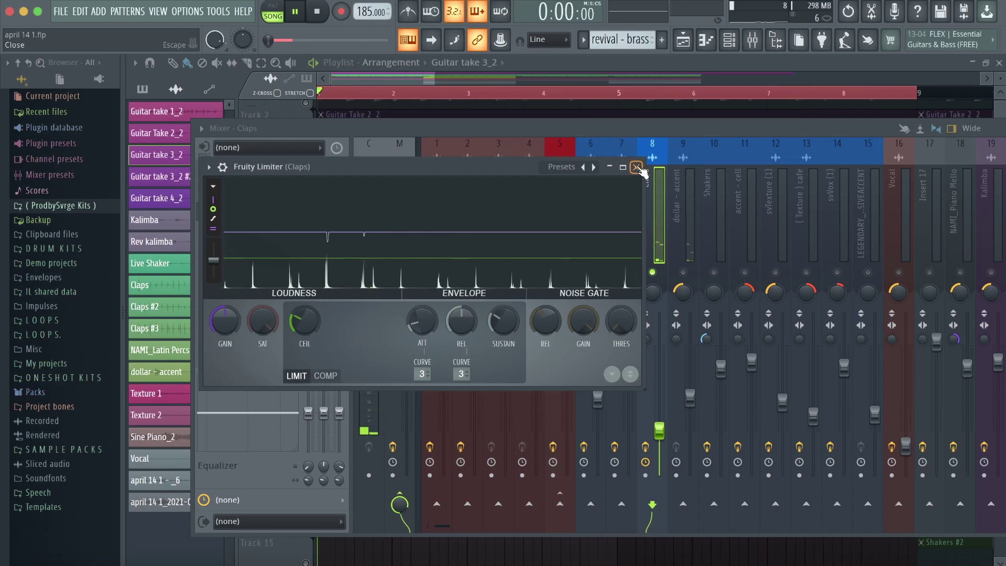
left_click(637, 167)
left_click(684, 249)
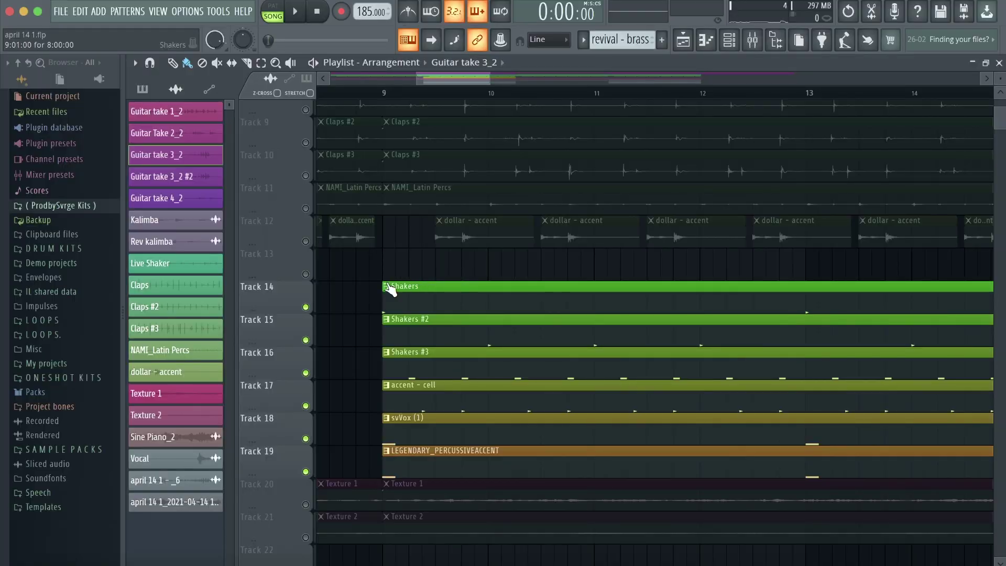
Solo Shakers, then unmute Shakers #2 and #3, playing from bar 9 each time.
left_click(306, 307, "ctrl")
left_click(385, 89)
key("space")
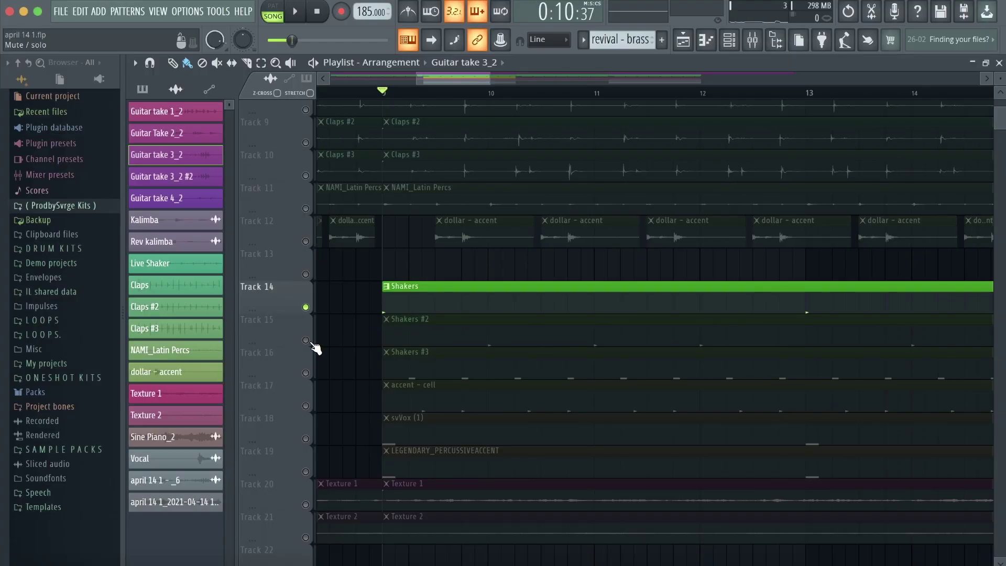
left_click(309, 338)
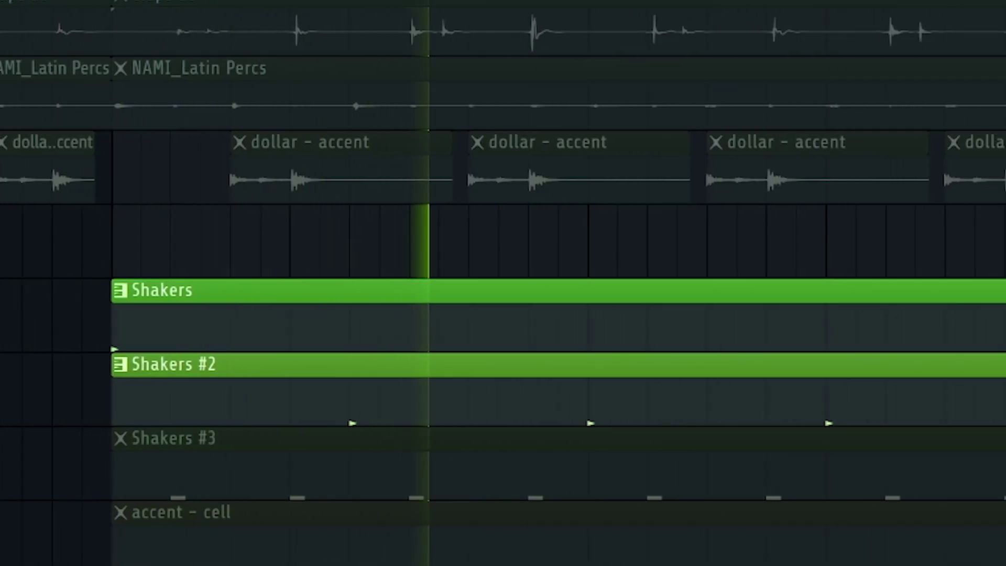
key("space")
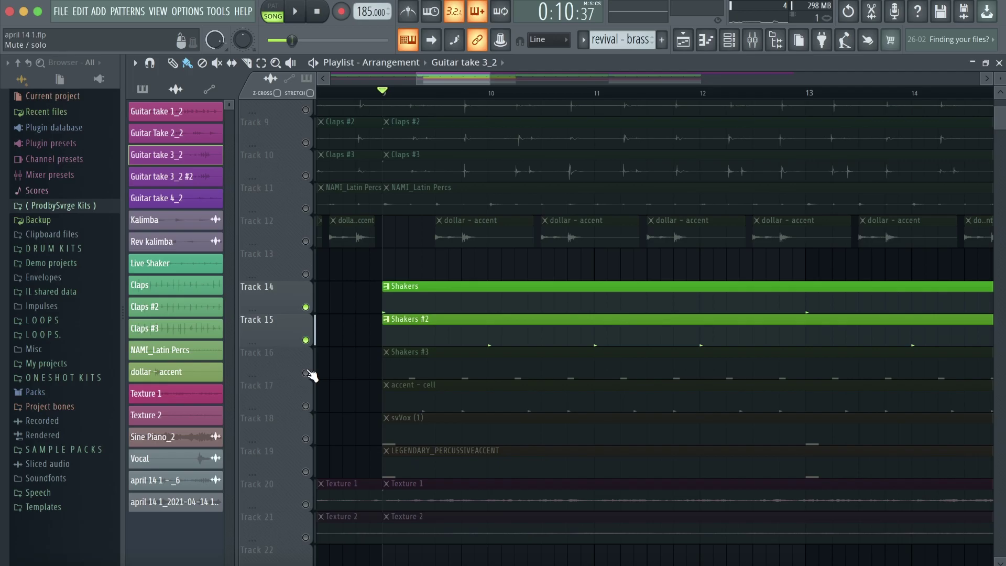
left_click(306, 373)
key("space")
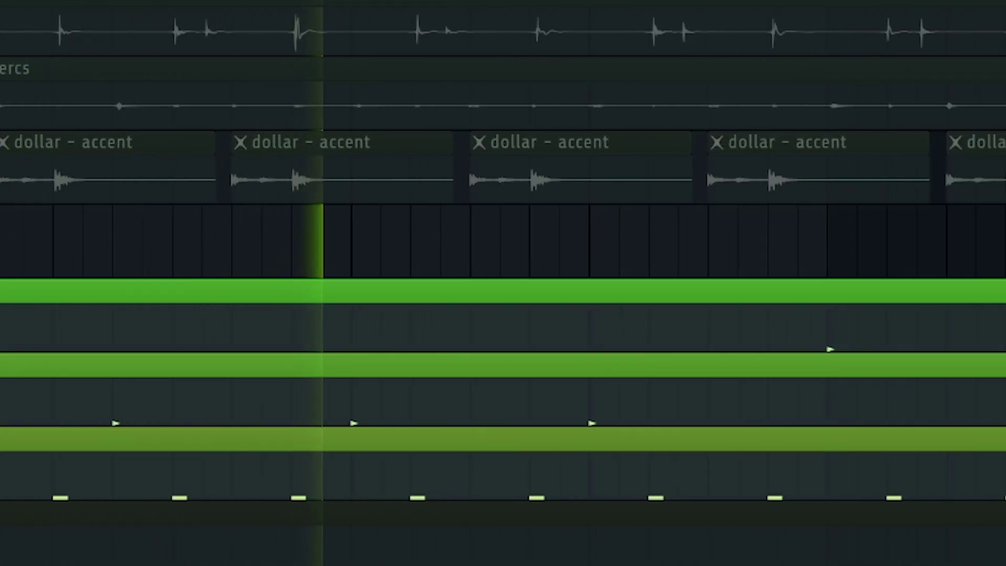
key("space")
key("space")
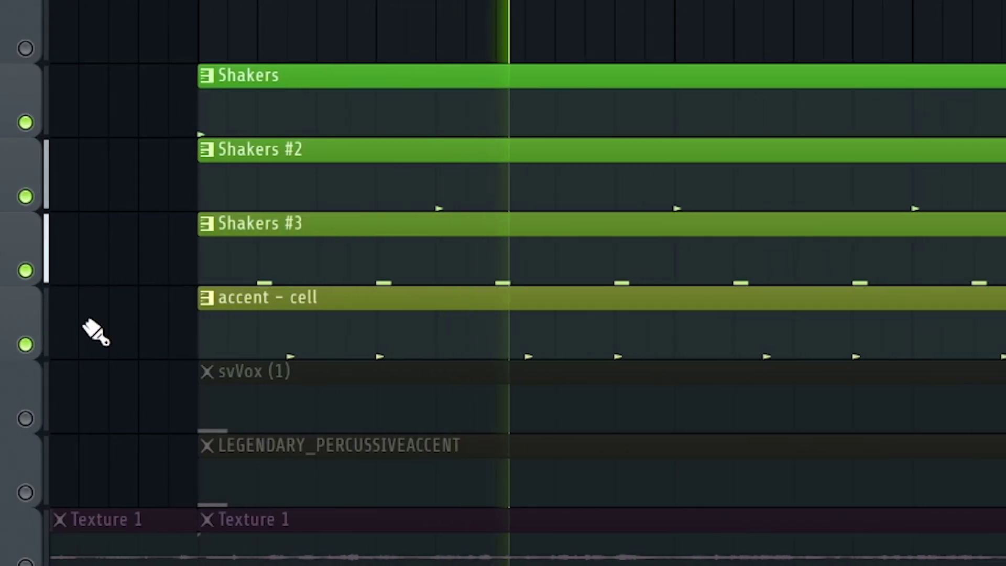
Unmute the svVox track and play the percussion section from bar 9.
left_click(25, 418)
key("space")
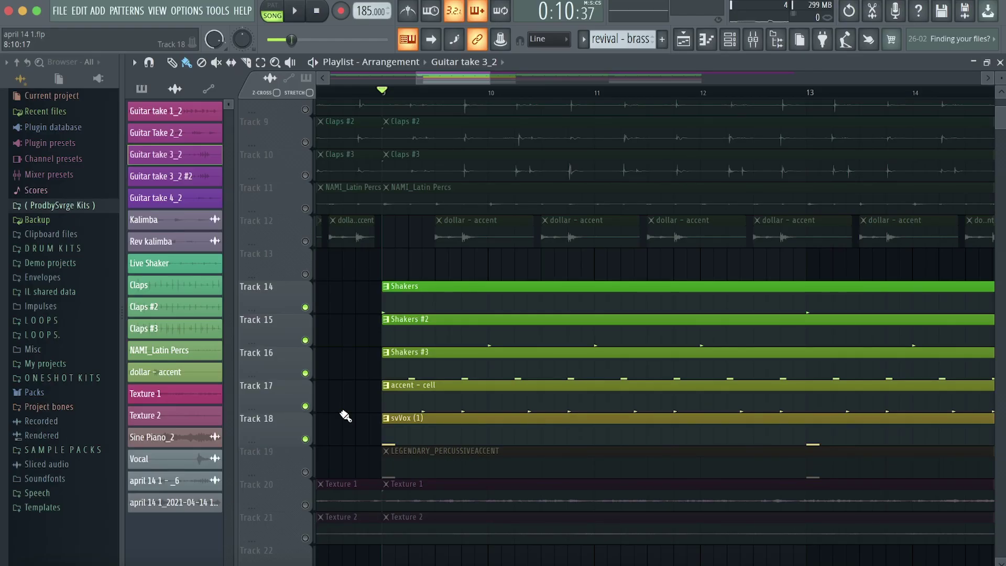
key("space")
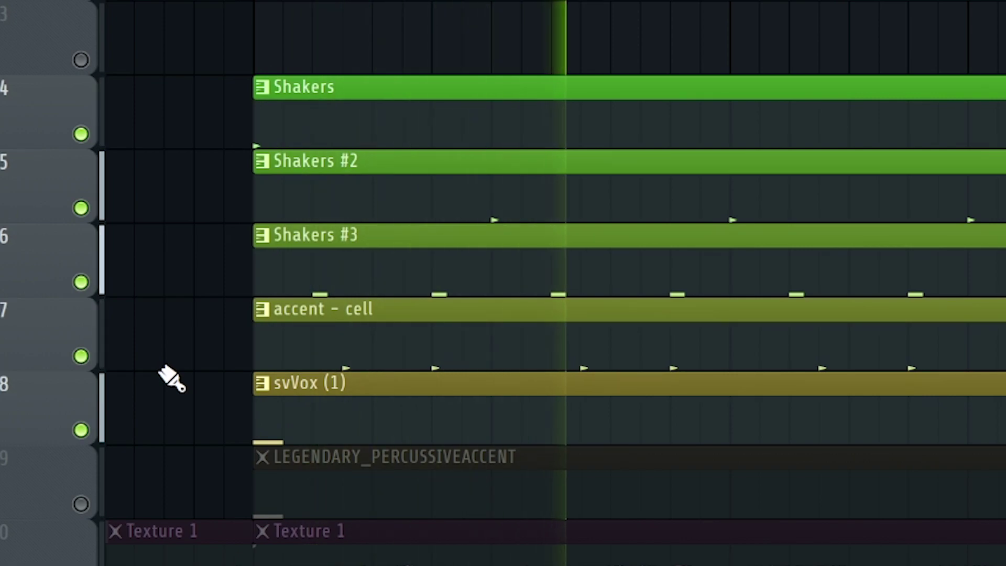
key("space")
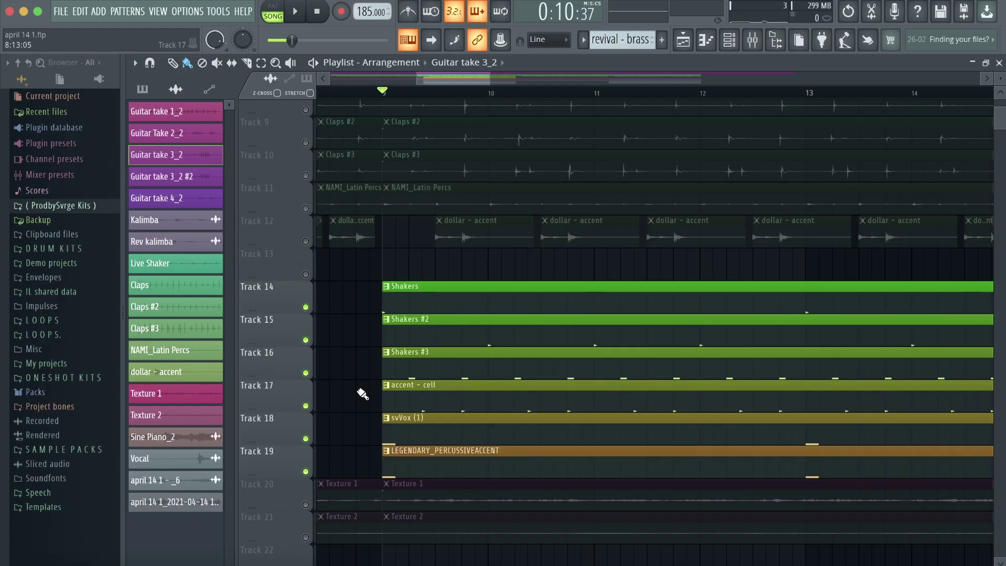
key("space")
scroll(394, 393, "up", 4)
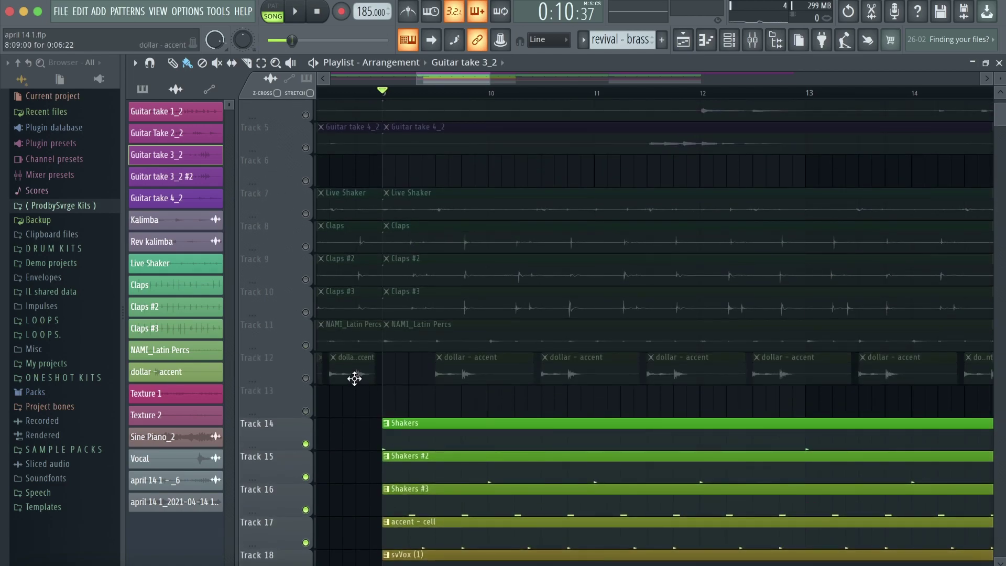
scroll(362, 375, "up", 3)
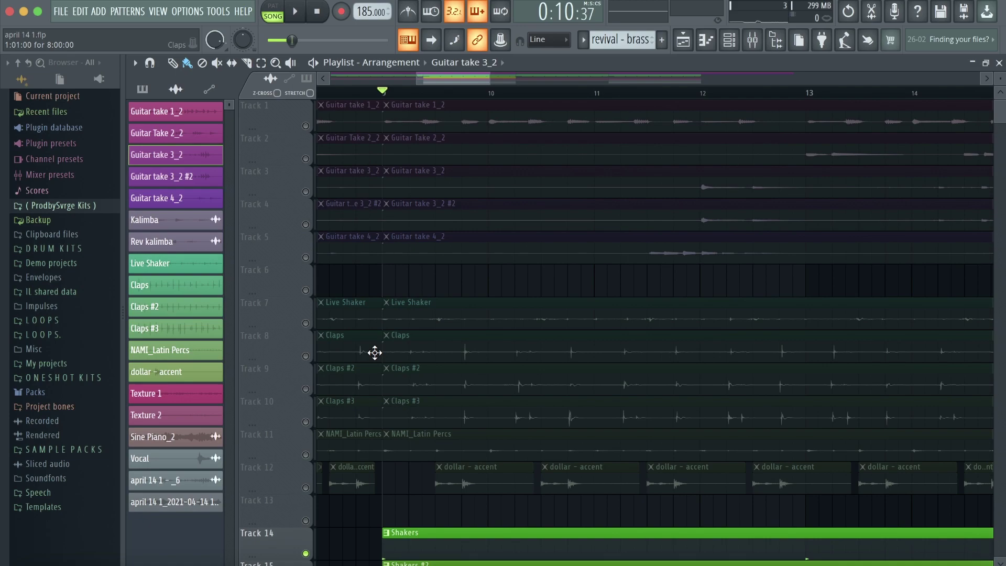
key("F9")
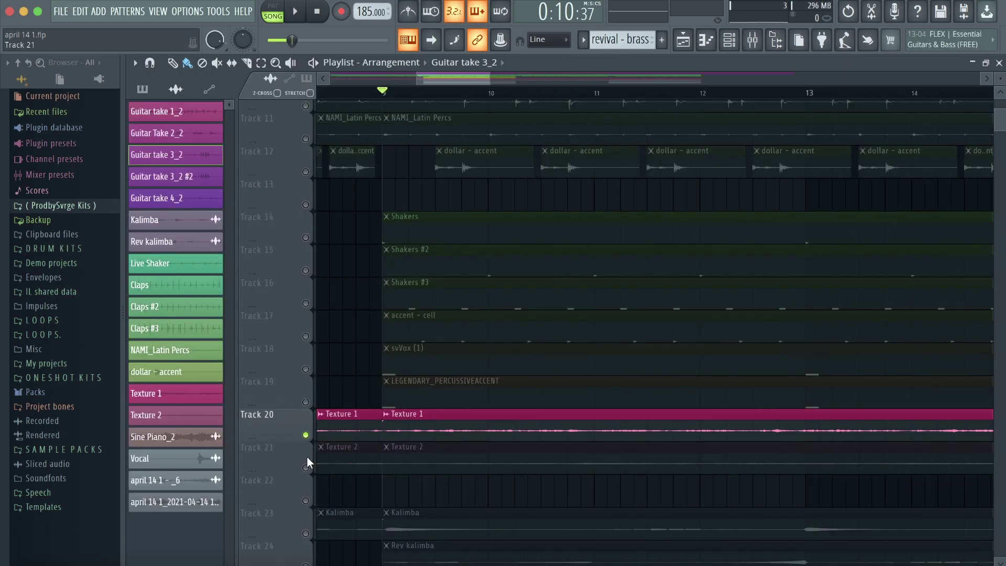
Toggle the Texture 2 track off and back on while playing from bar 9.
left_click(306, 468)
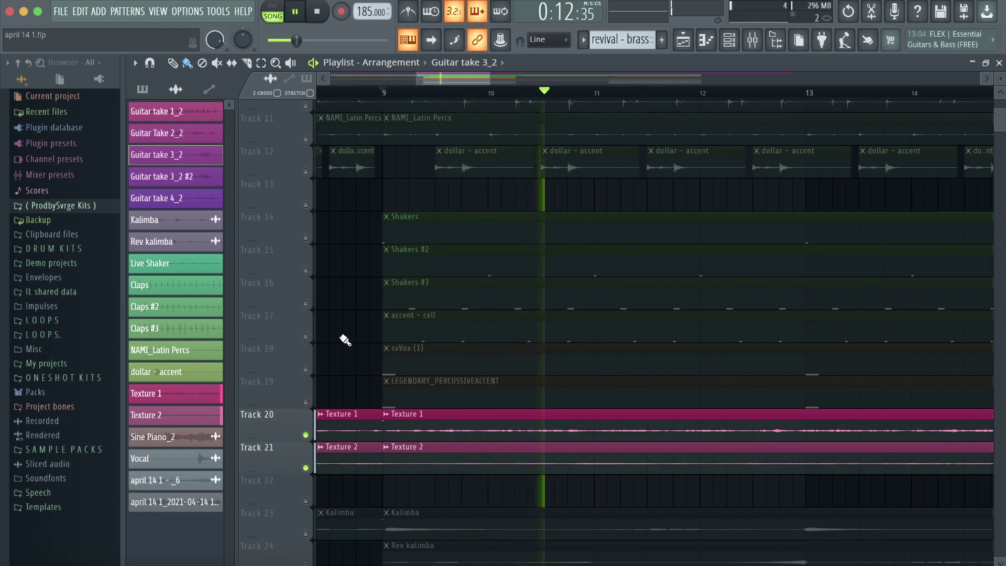
left_click(306, 468)
key("space")
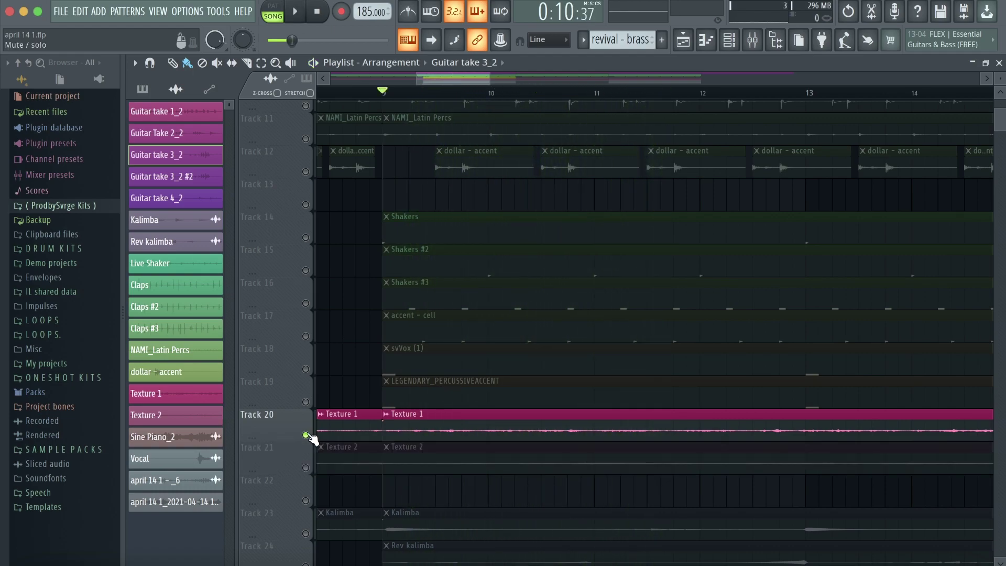
key("space")
left_click(306, 468)
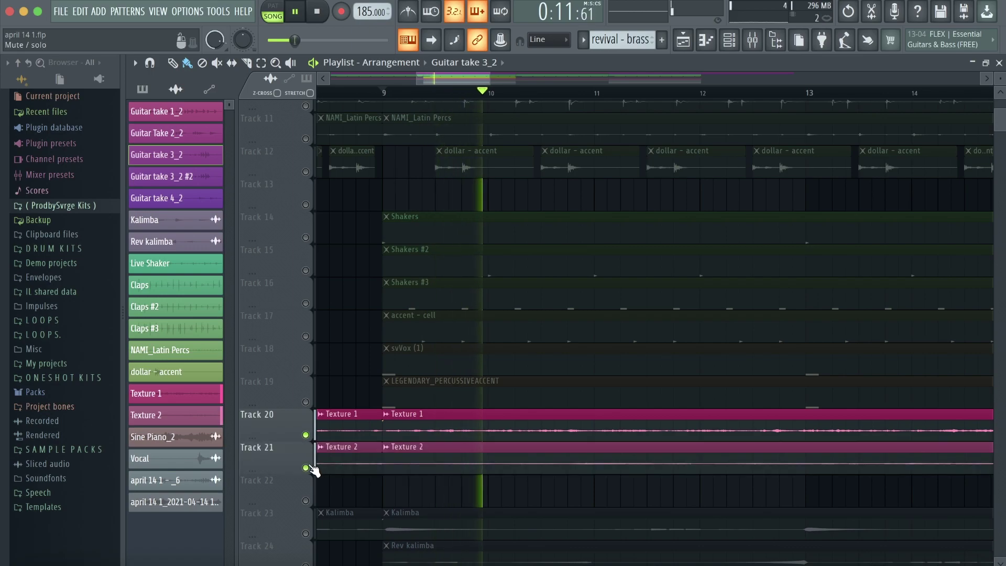
key("space")
In the mixer, check the EQ on svTexture (1) and (Texture) cafe while playing.
key("F9")
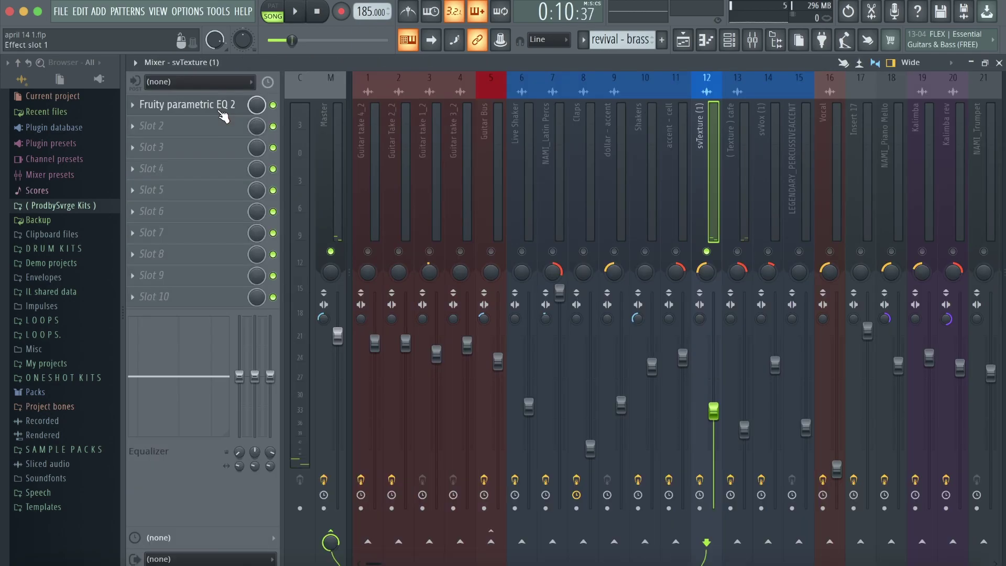
left_click(224, 116)
key("space")
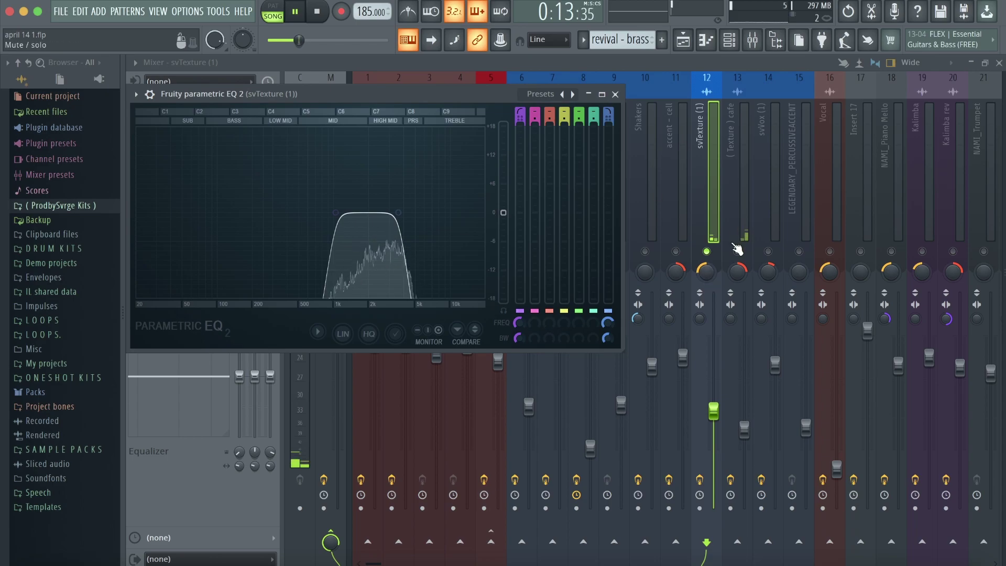
left_click(738, 251)
left_click(221, 108)
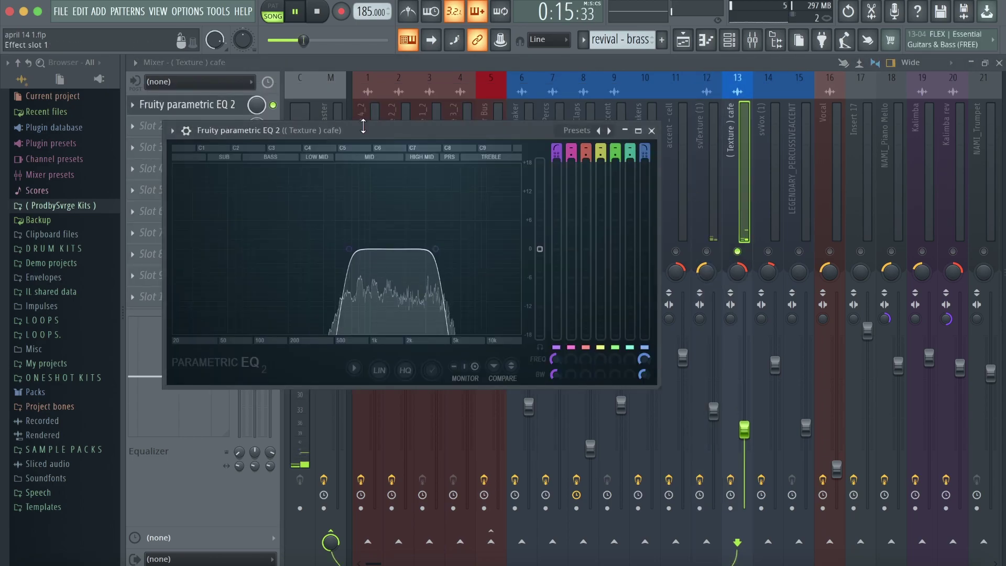
left_click(652, 132)
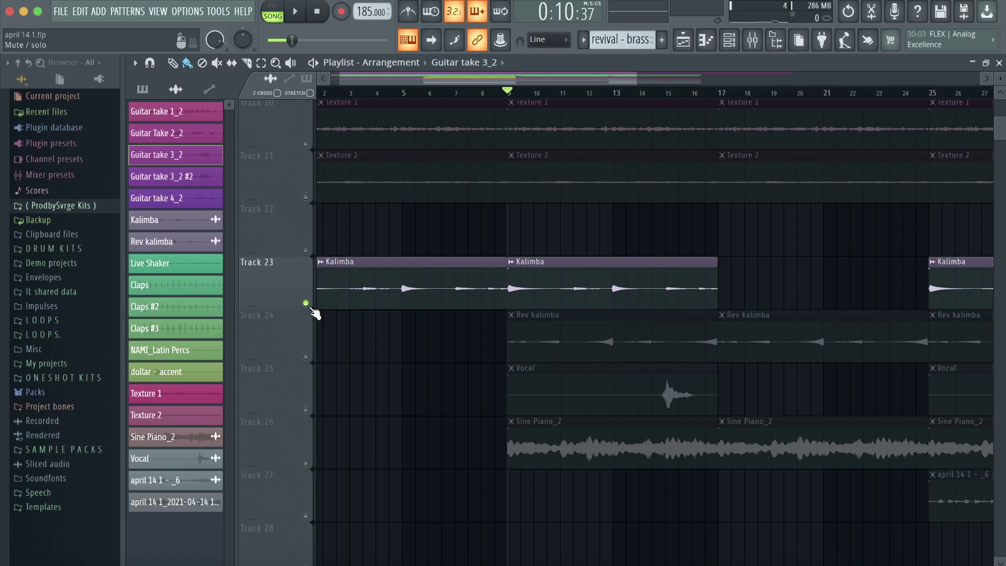
Play the kalimba section from bar 9, unmute the Vocal track, then stop.
key("space")
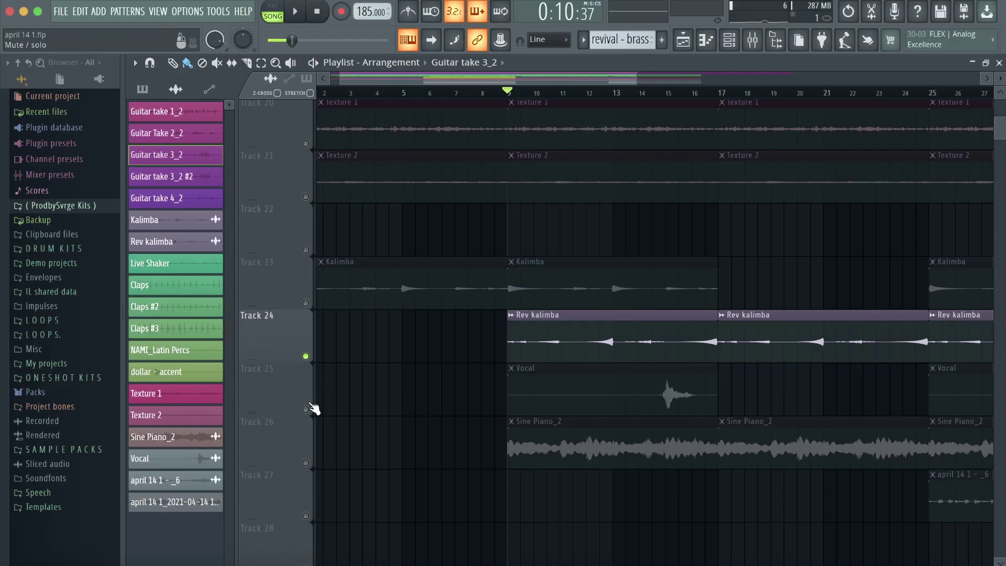
left_click(306, 409)
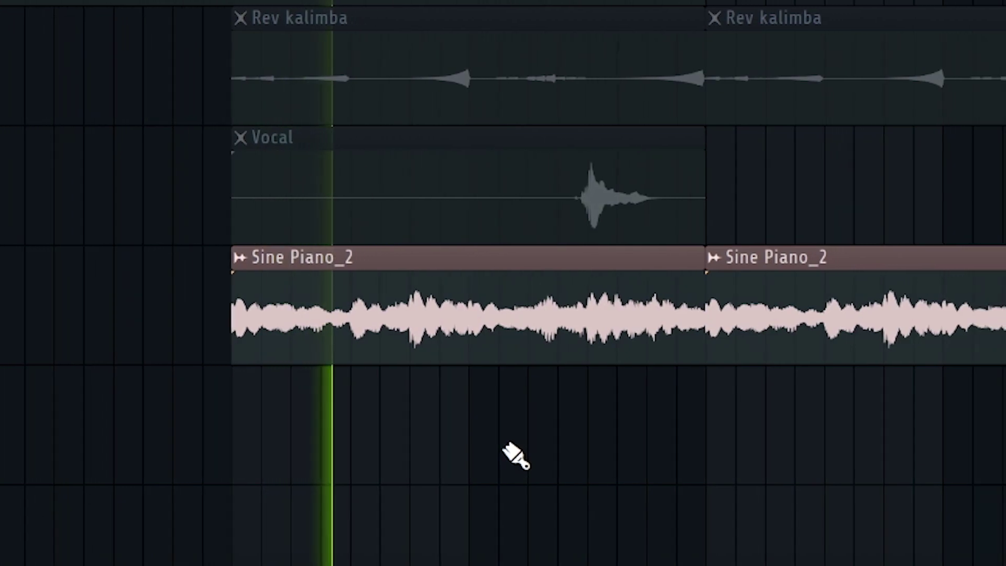
key("space")
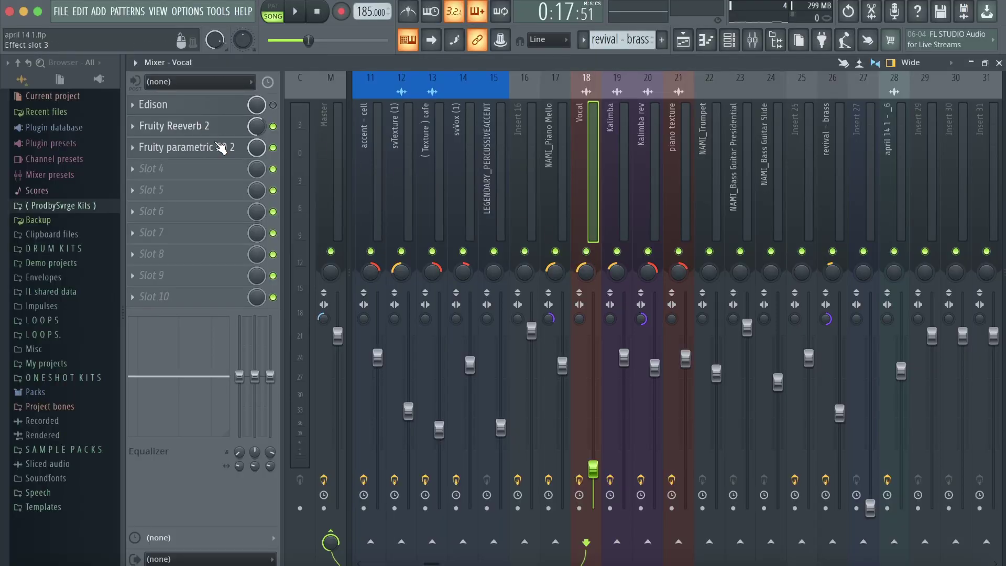
View the Vocal insert's EQ and reverb, then start playback.
left_click(220, 148)
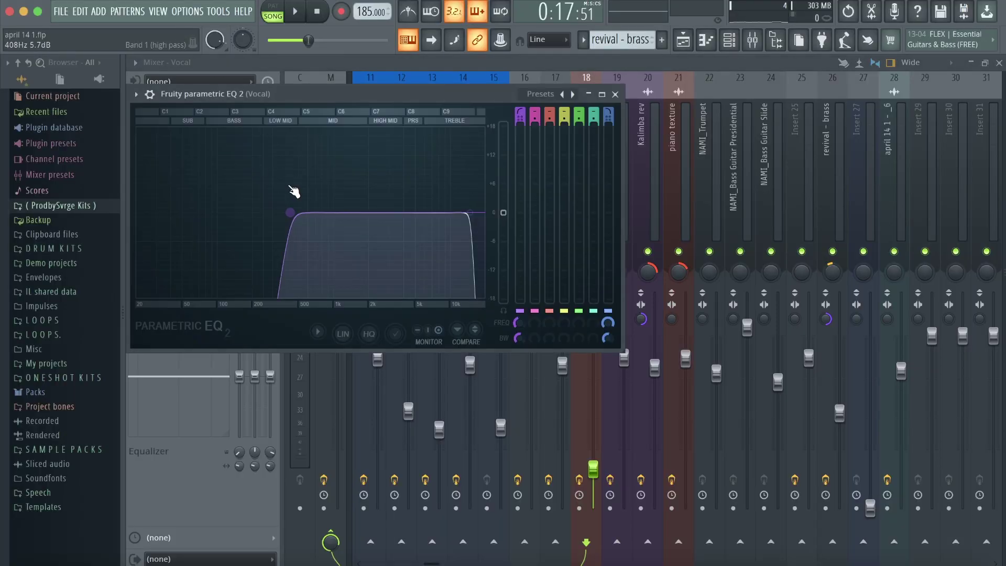
left_click(616, 95)
left_click(173, 126)
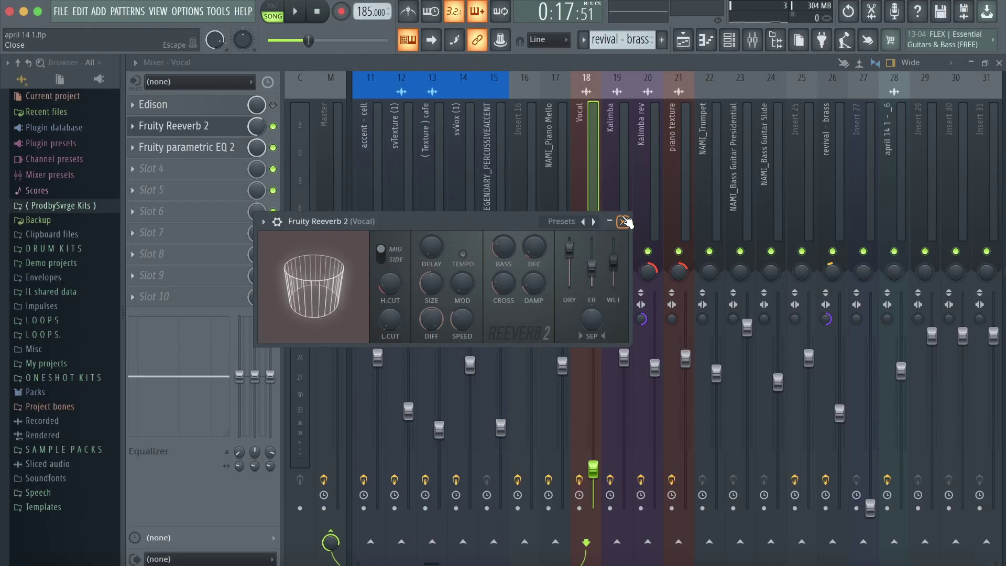
left_click(624, 222)
key("space")
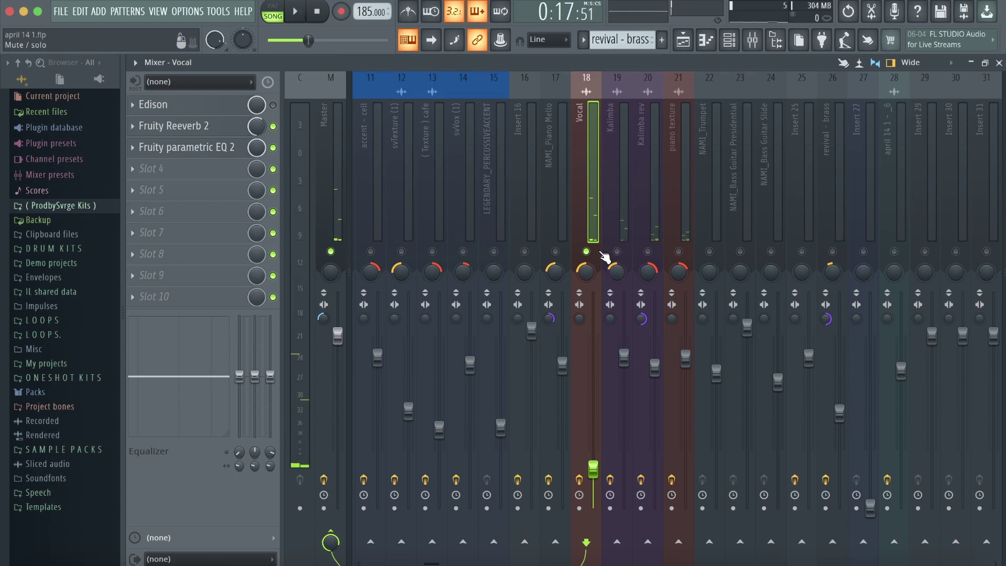
Check the Kalimba, Kalimba rev and piano texture inserts' EQ effects.
left_click(617, 231)
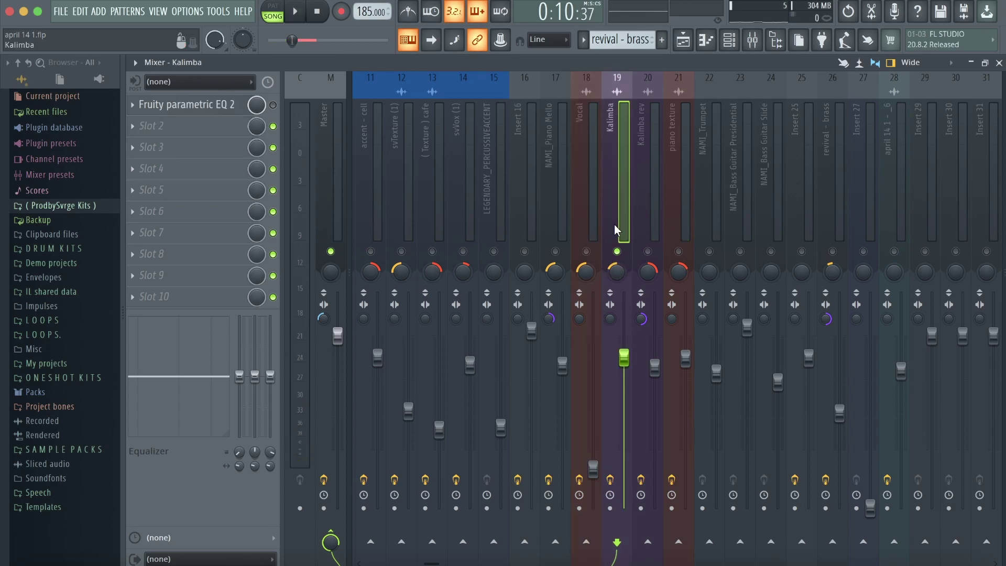
left_click(644, 236)
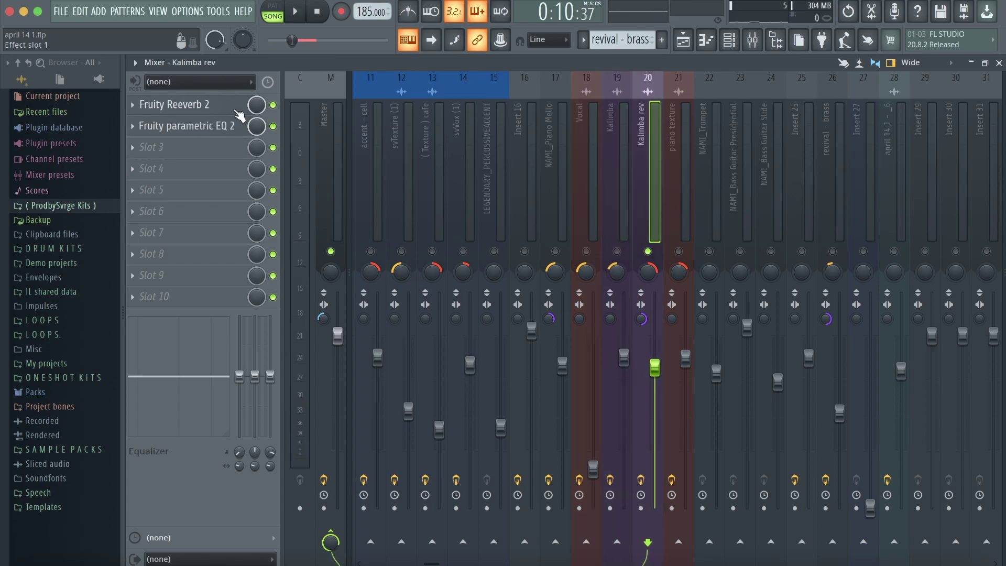
left_click(234, 127)
left_click(682, 205)
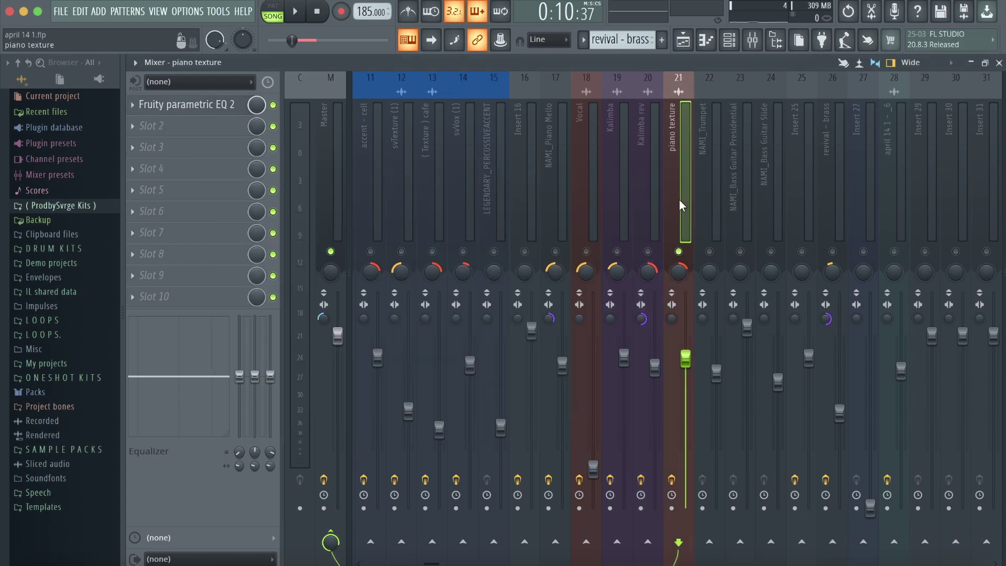
left_click(246, 112)
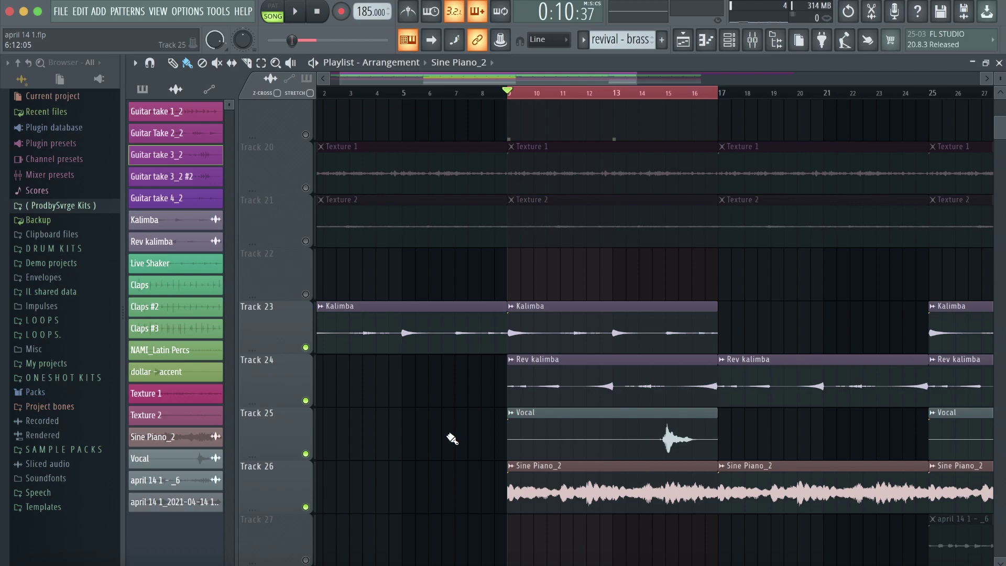
Play the playlist from bar 9, then play the SRX KEYBOARDS chord notes.
key("space")
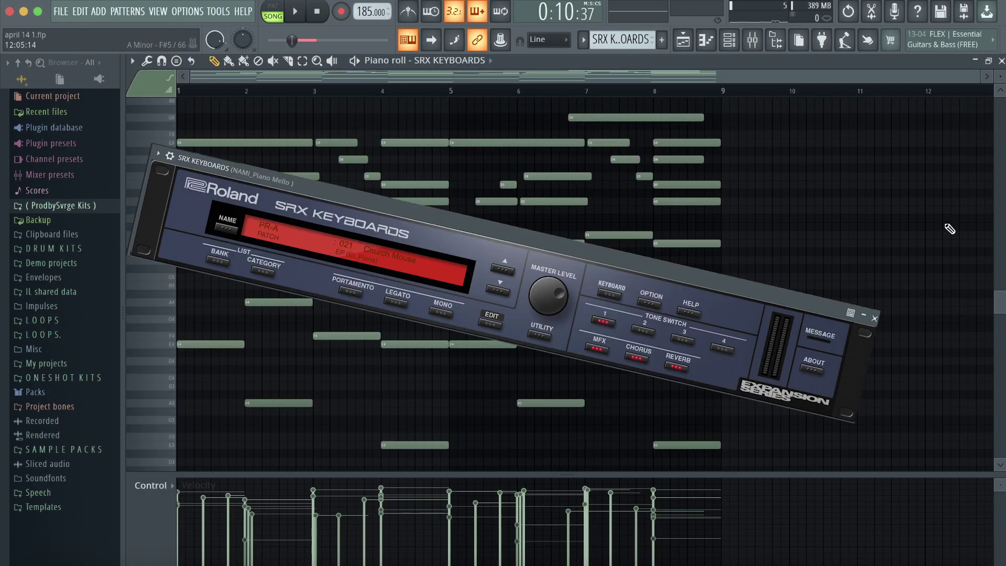
key("space")
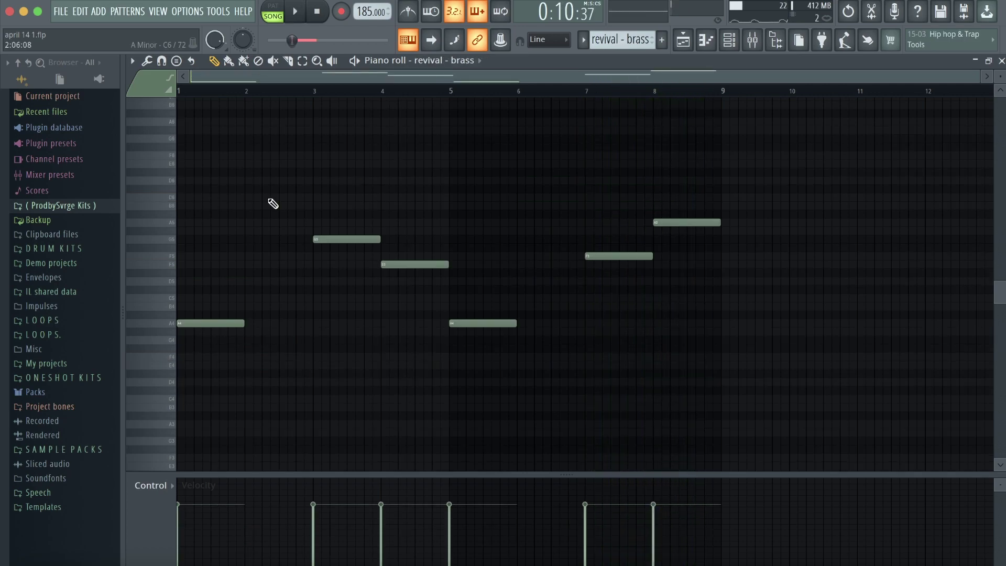
Play the revival - brass pattern, then the brass, keys, kalimba and flute trill tracks.
key("space")
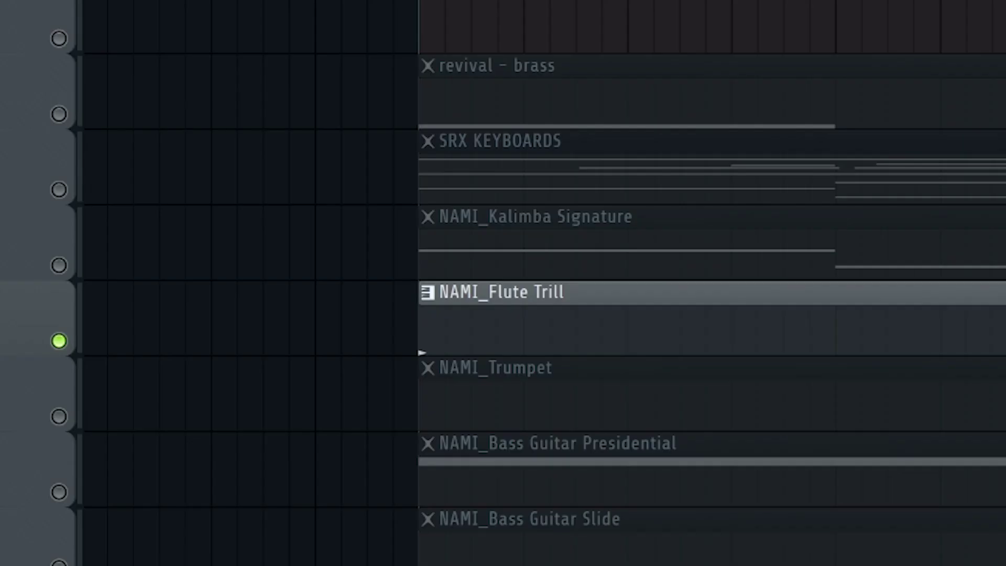
key("space")
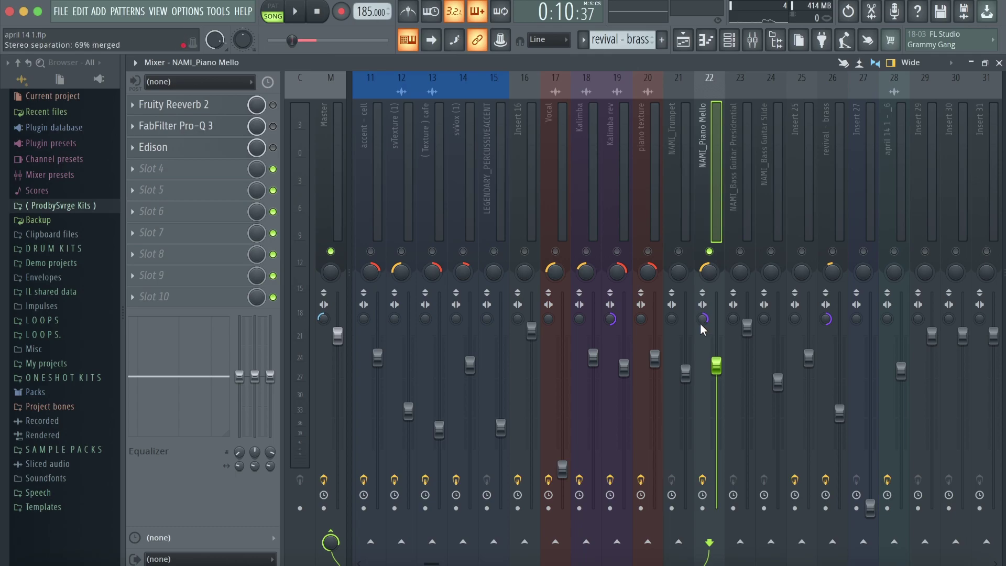
Review the HalfTime effect and EQ on the revival - brass insert, then close both windows.
key("Right")
key("Right")
key("Right")
key("Right")
left_click(206, 105)
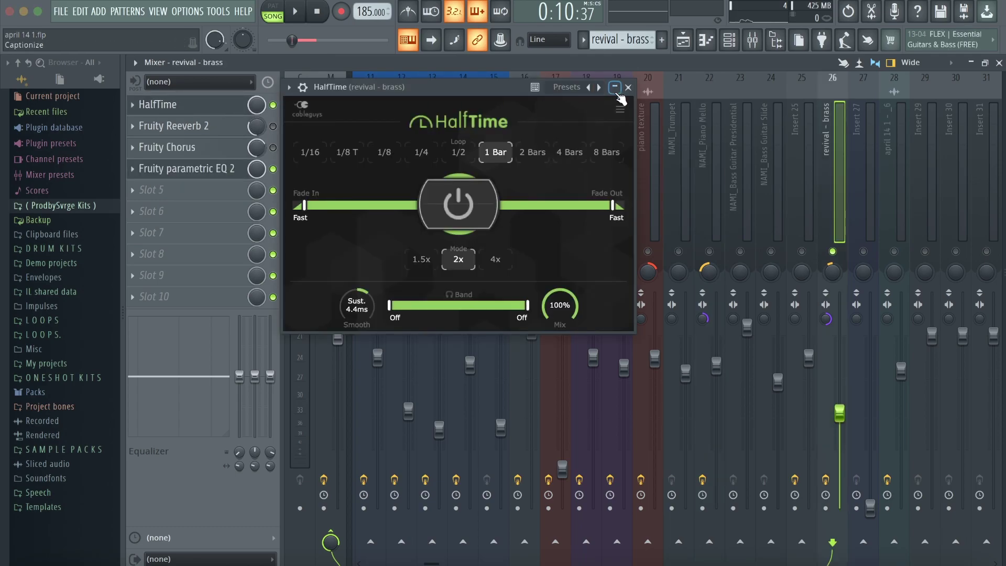
left_click(629, 87)
left_click(742, 221)
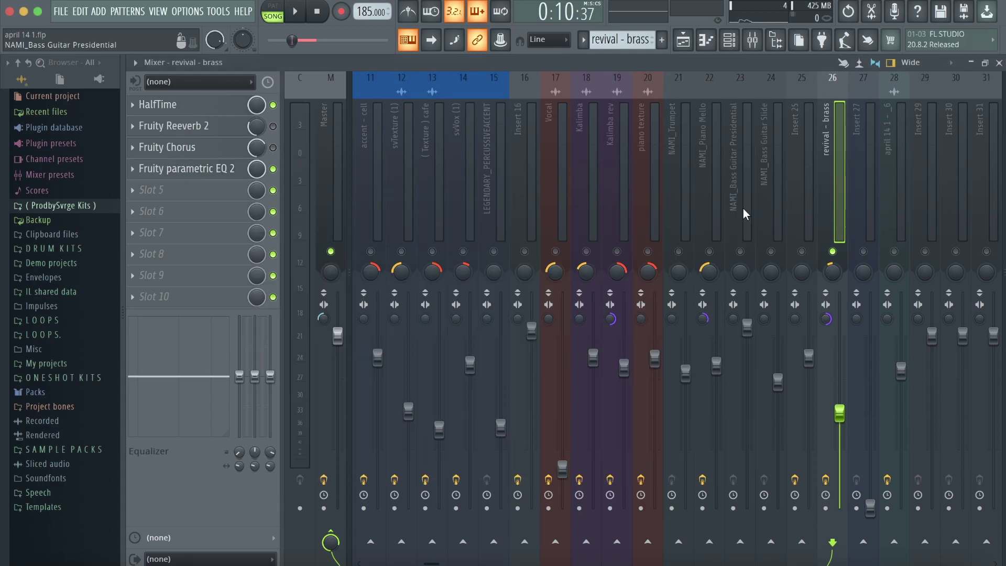
left_click(890, 195)
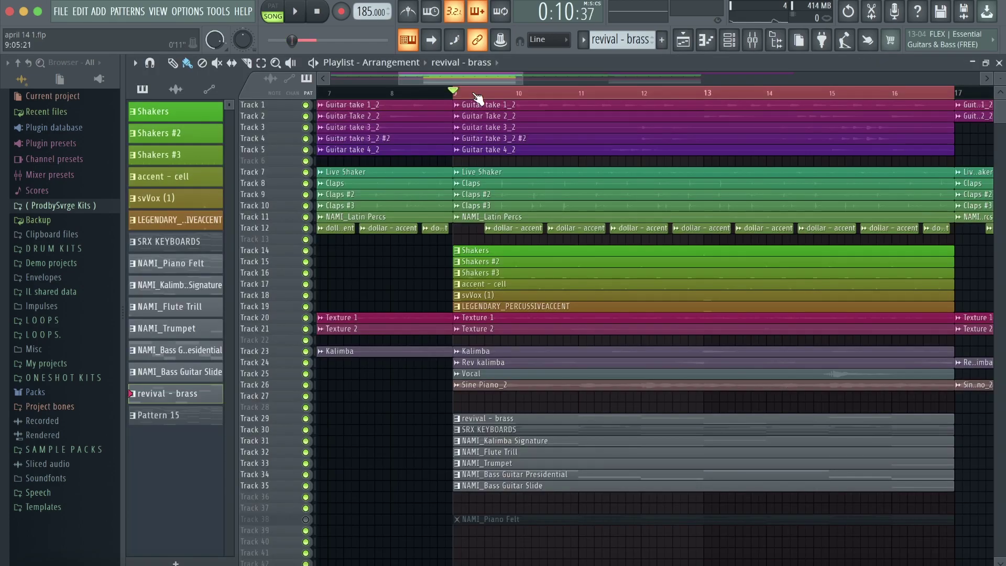
Play the full playlist arrangement from bar 9 with every track active.
key("space")
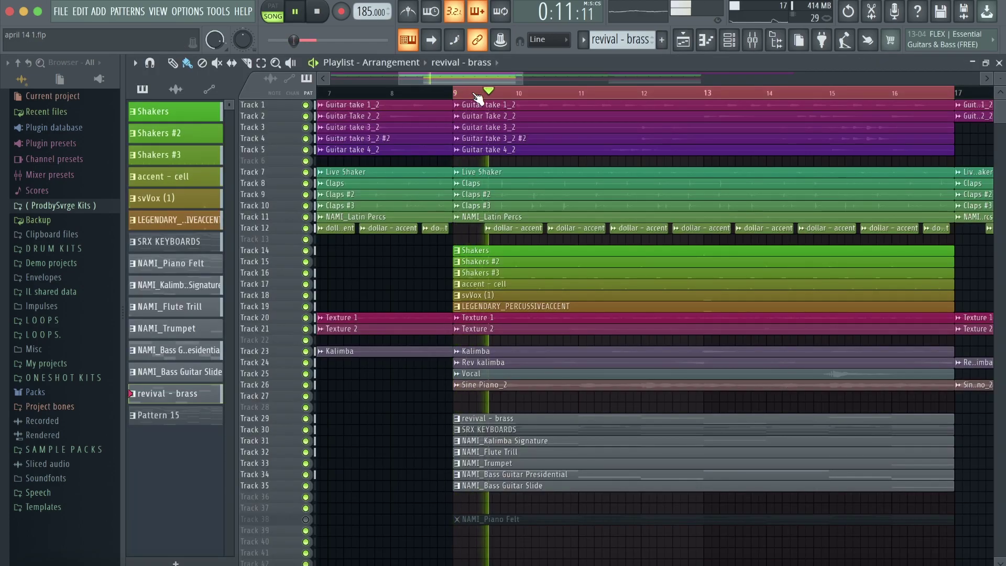